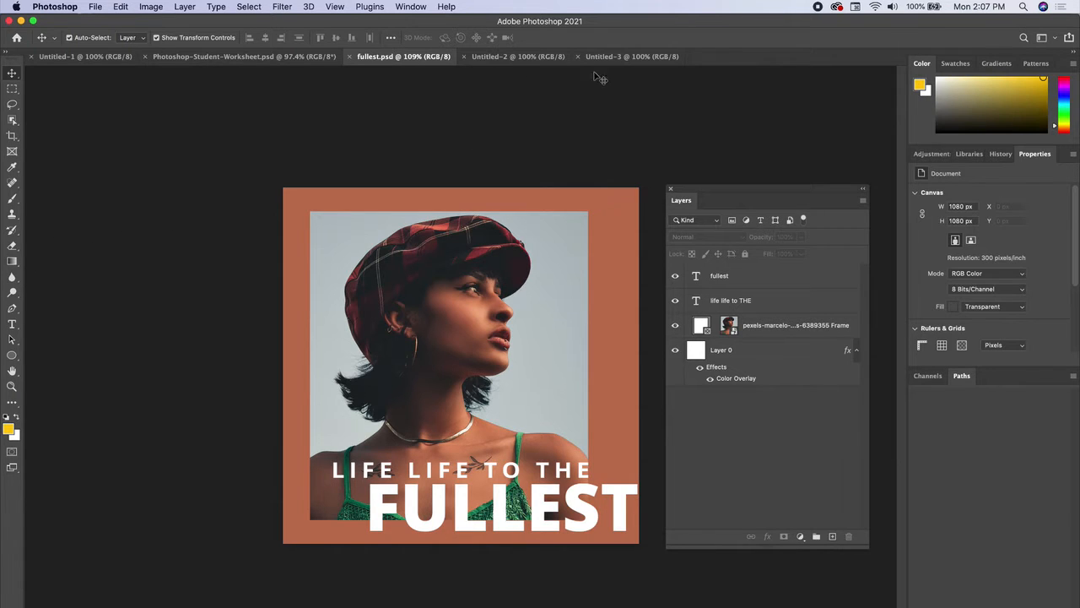
- In the Untitled-3 document, draw a rectangular frame about 823 × 841 px and position it at about X 87, Y 103 px
left_click(625, 59)
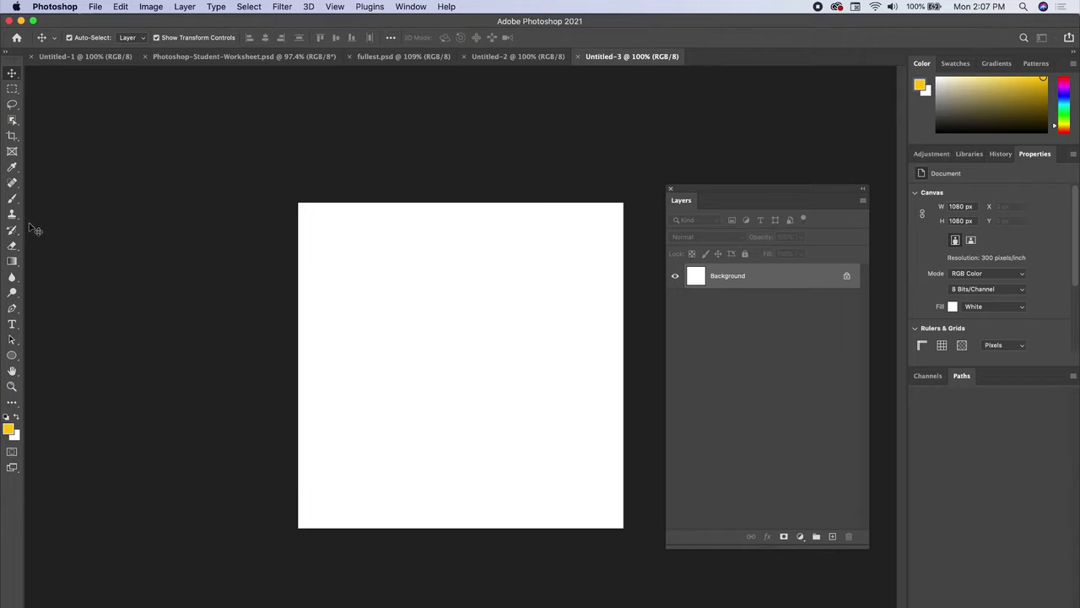
left_click(12, 151)
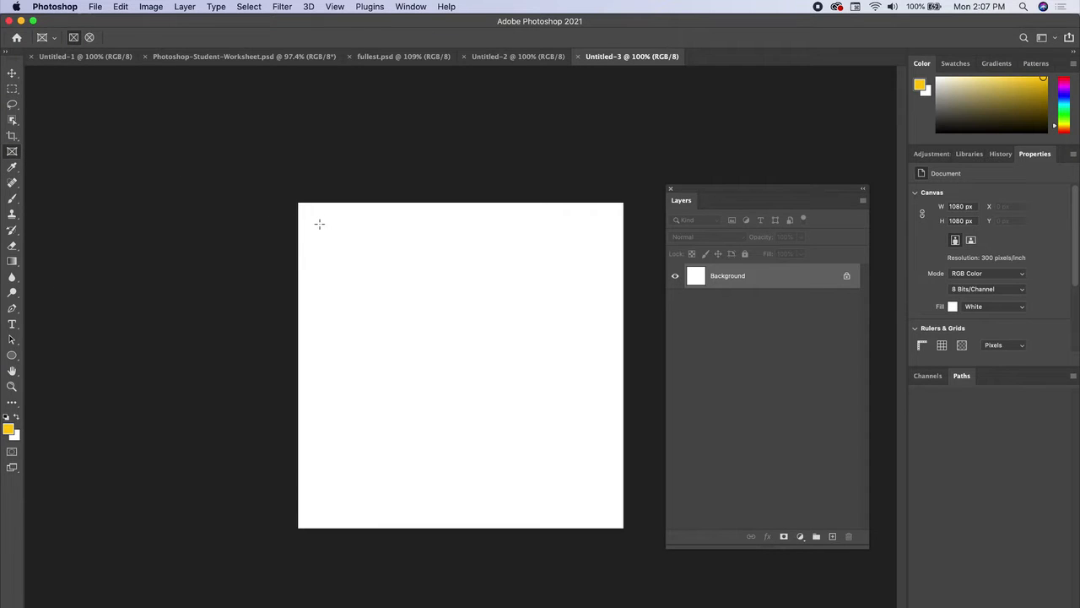
left_click_drag(319, 224, 567, 477)
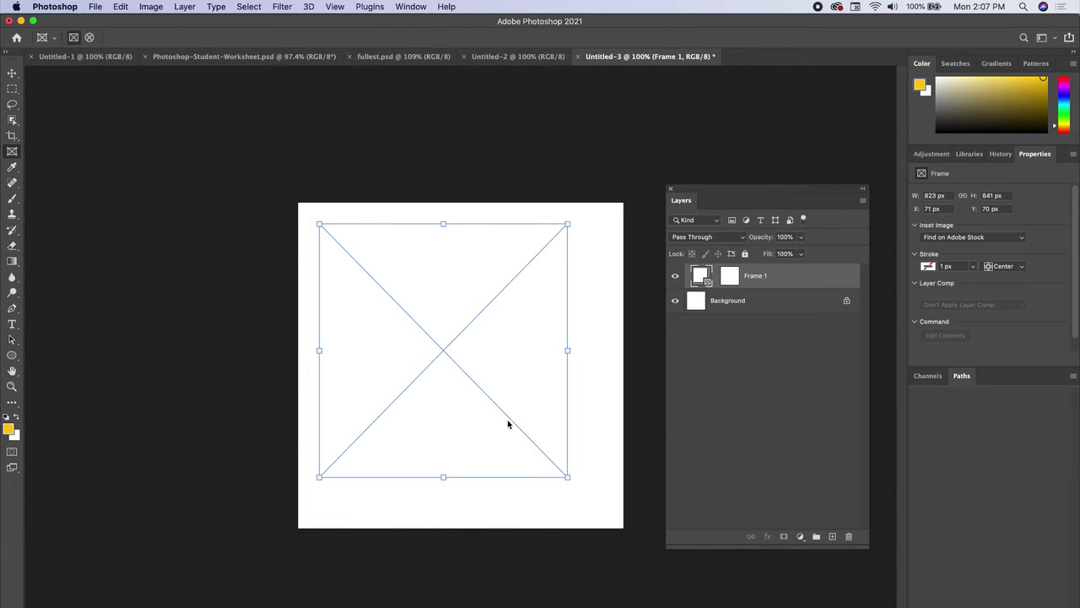
left_click(12, 73)
left_click(426, 251)
left_click_drag(426, 251, 430, 262)
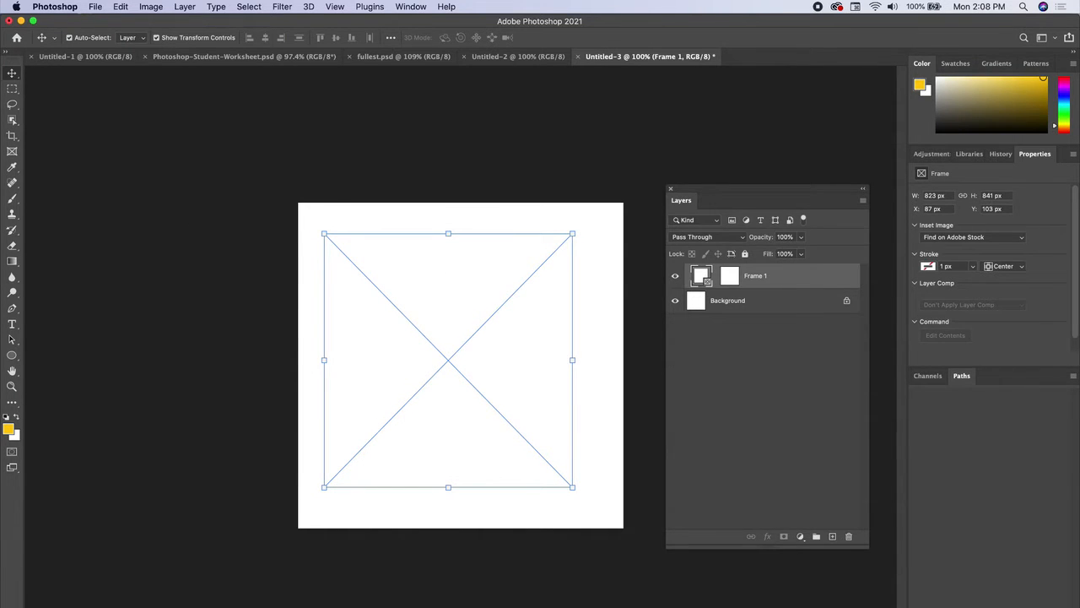
- Place pexels-marcelo-chagas-6389355.jpg from the Downloads folder in Finder into the empty frame in Photoshop
key("super+Tab")
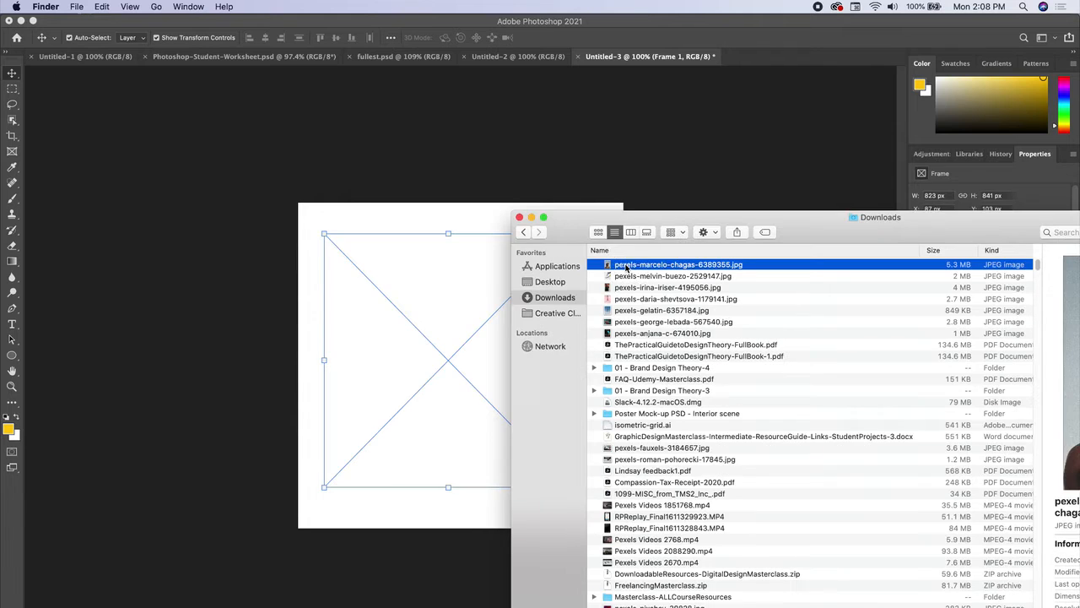
left_click_drag(620, 263, 398, 318)
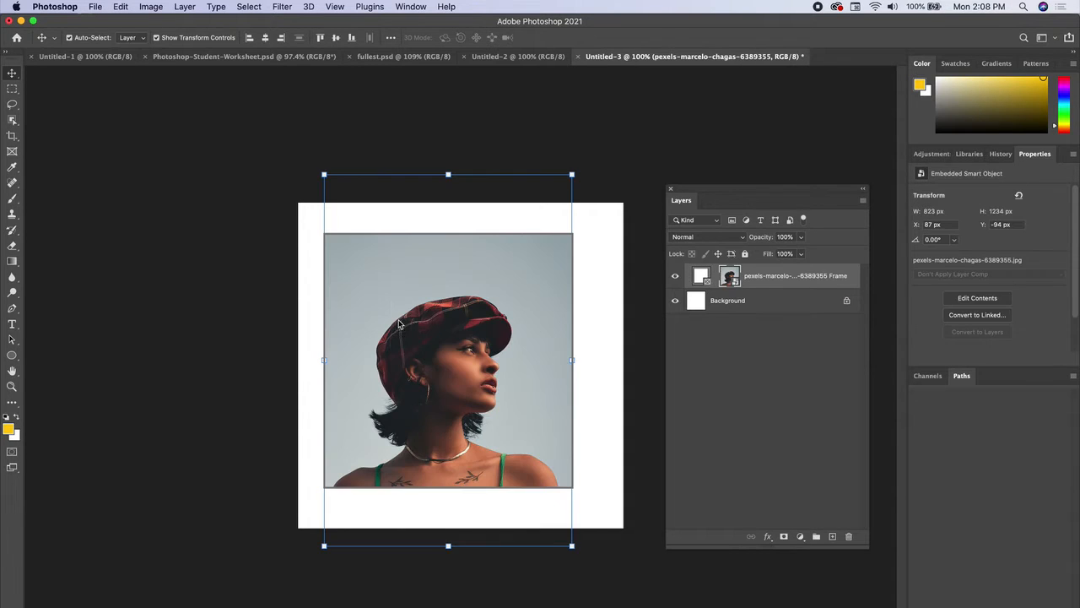
key("super+Tab")
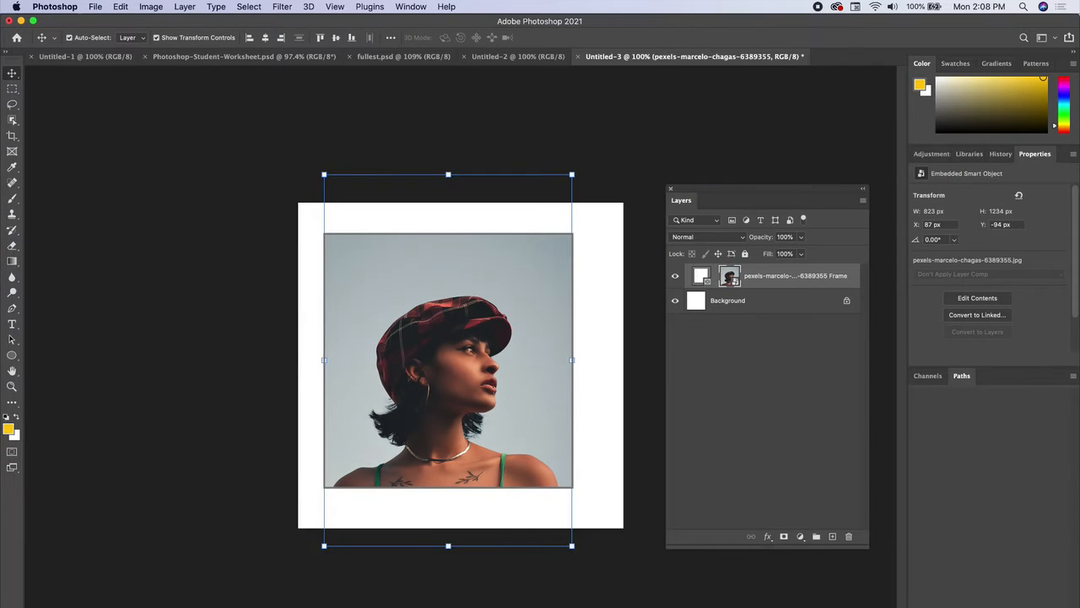
key("Return")
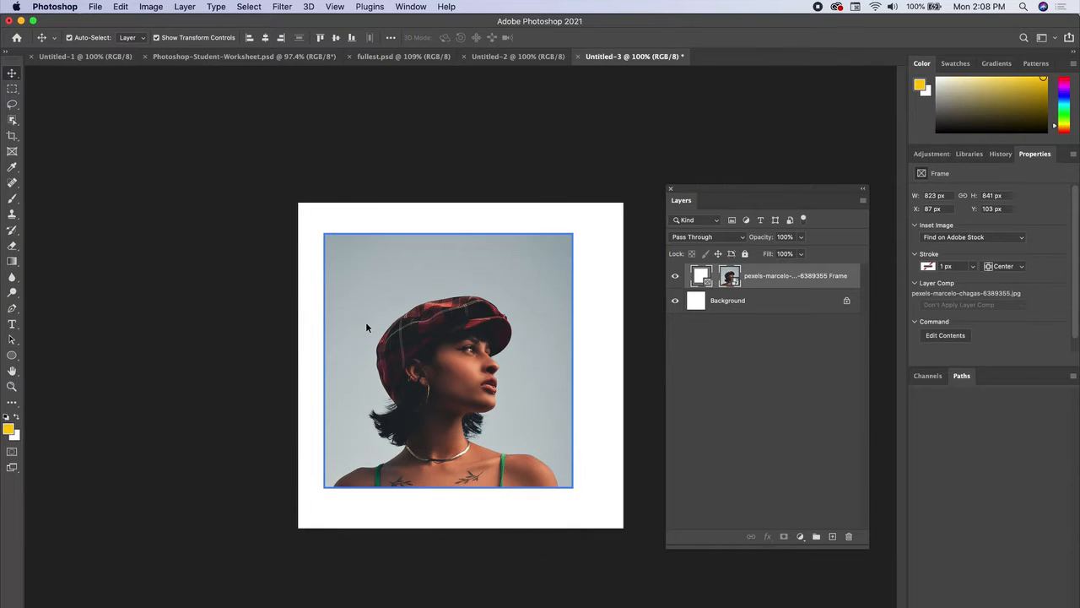
- Enlarge the photo inside its frame to about 923 × 1384 px and reposition it to about X 18, Y -332 px
left_click(465, 313)
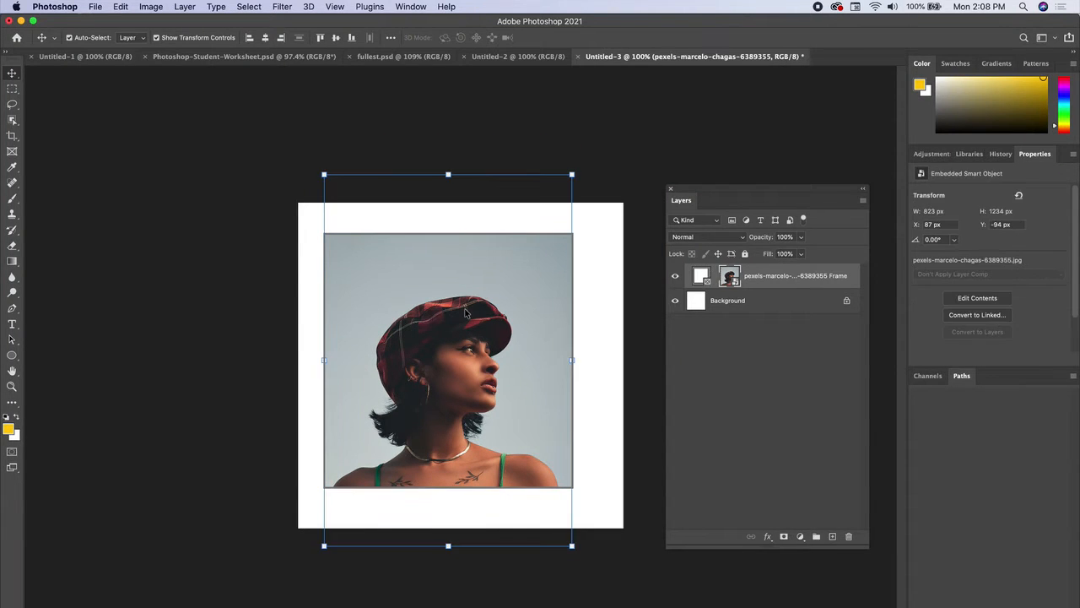
left_click_drag(465, 313, 483, 271)
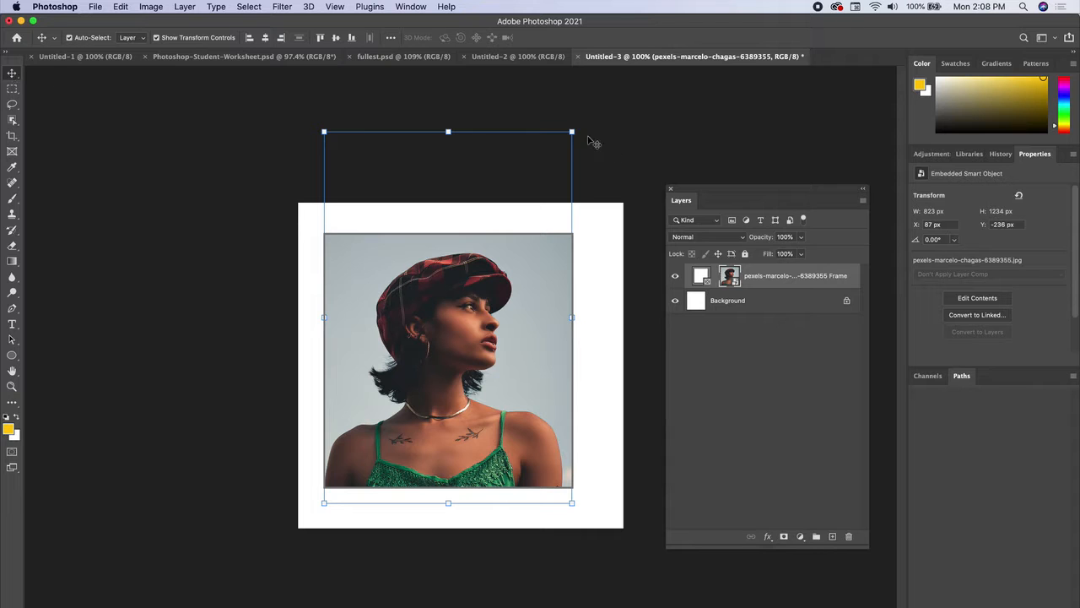
left_click_drag(572, 131, 667, 82)
left_click_drag(519, 288, 489, 348)
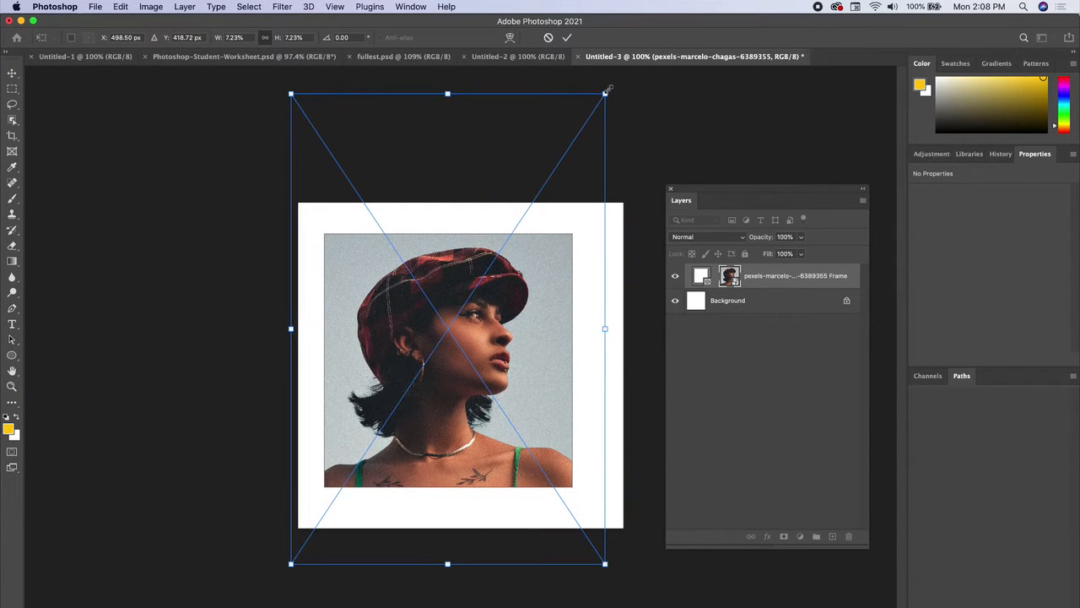
left_click_drag(605, 93, 580, 130)
left_click_drag(515, 313, 521, 289)
key("Return")
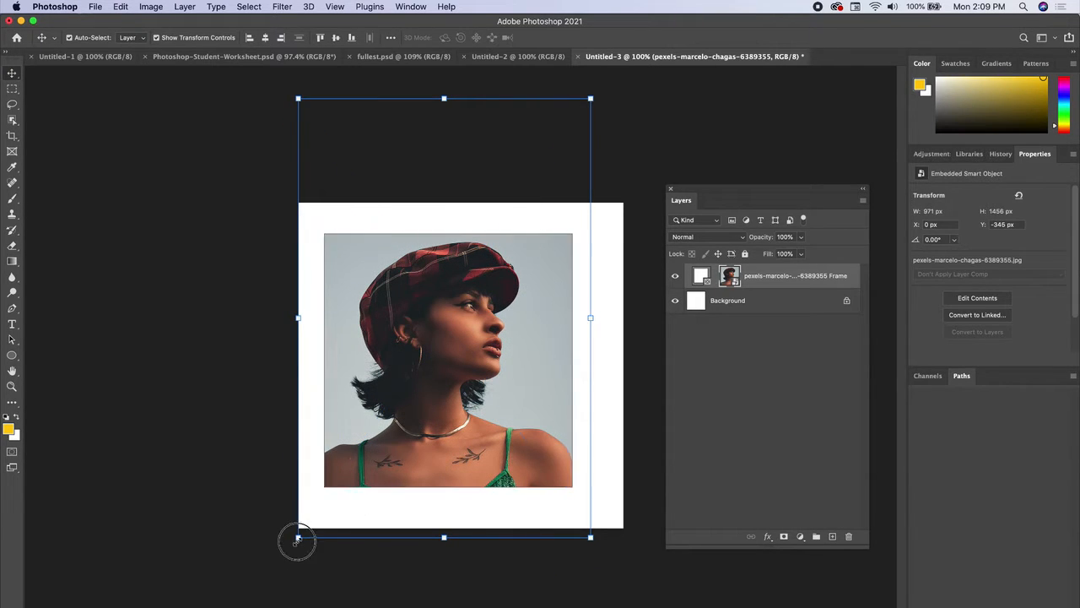
left_click_drag(296, 535, 312, 515)
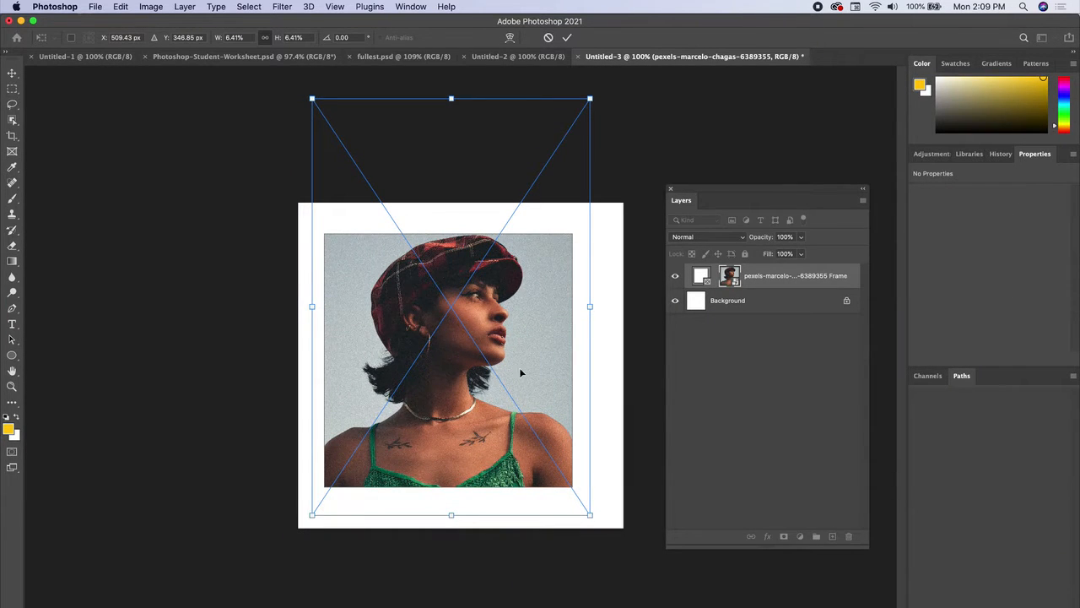
left_click_drag(518, 374, 518, 366)
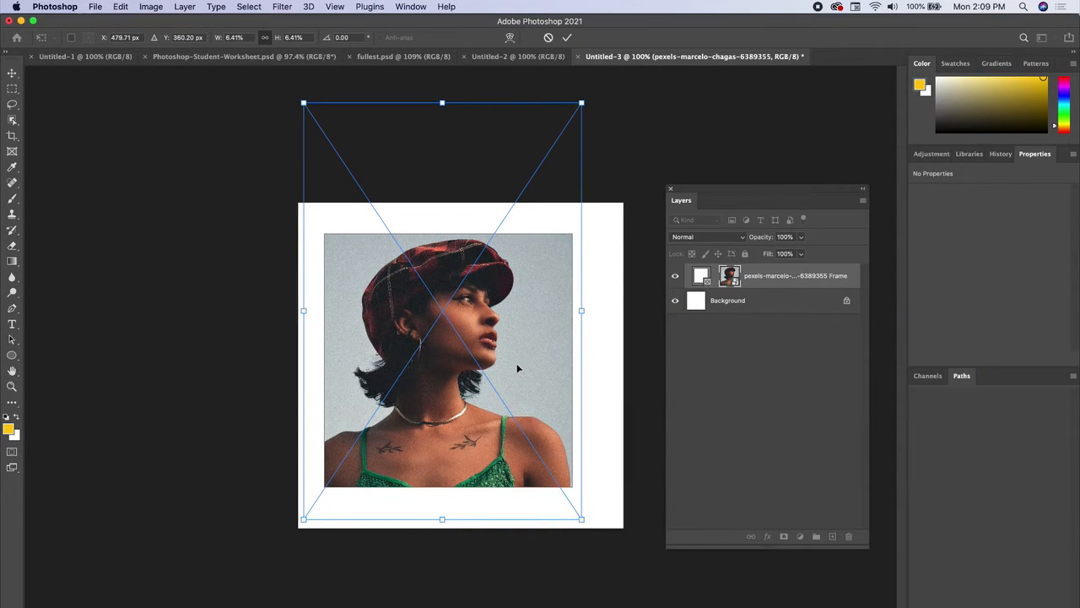
key("Return")
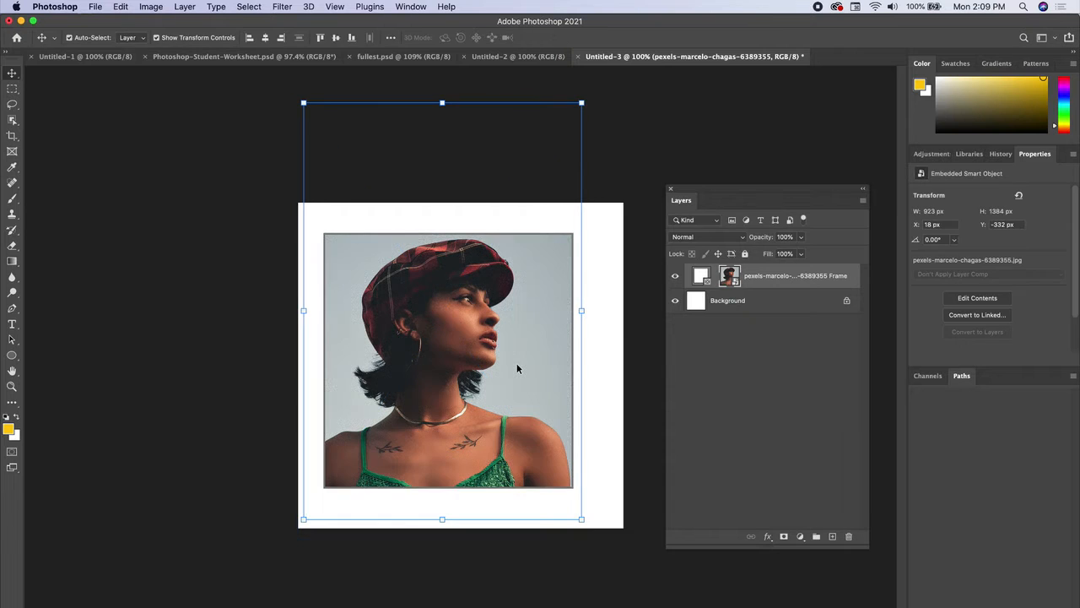
left_click(230, 447)
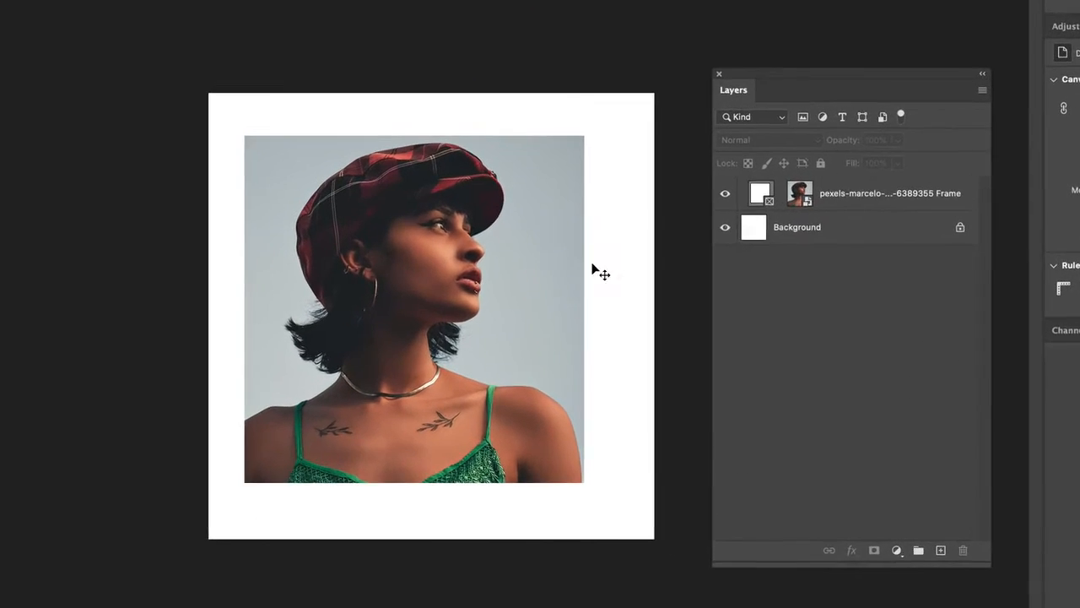
- Draw a yellow rectangle about 1128 × 1161 px over the whole canvas, directly above the Background layer and beneath the photo frame
left_click(857, 228)
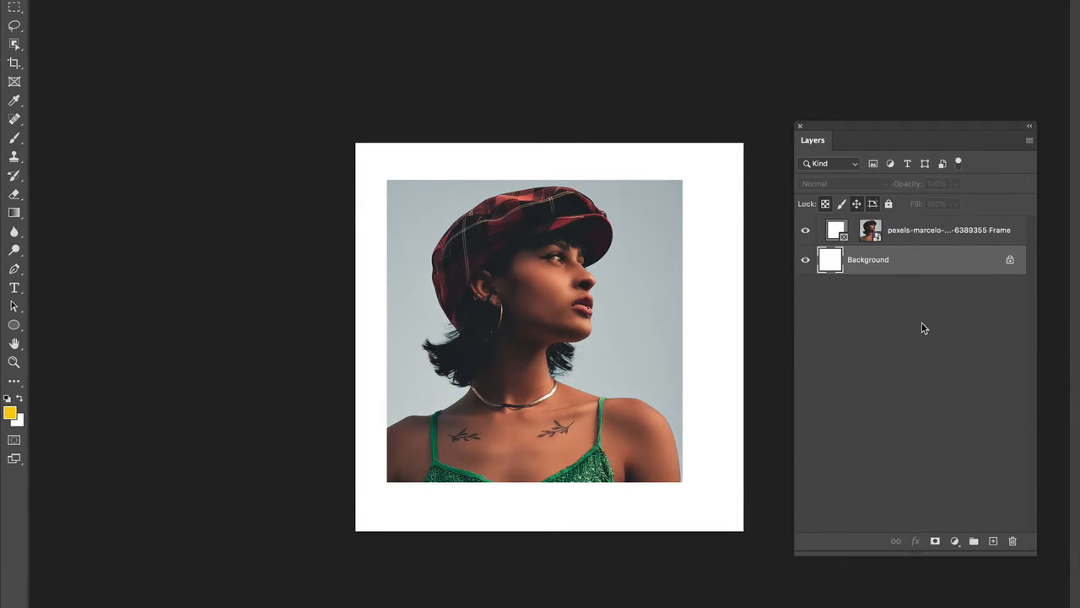
right_click(14, 324)
left_click(61, 318)
left_click_drag(348, 135, 753, 551)
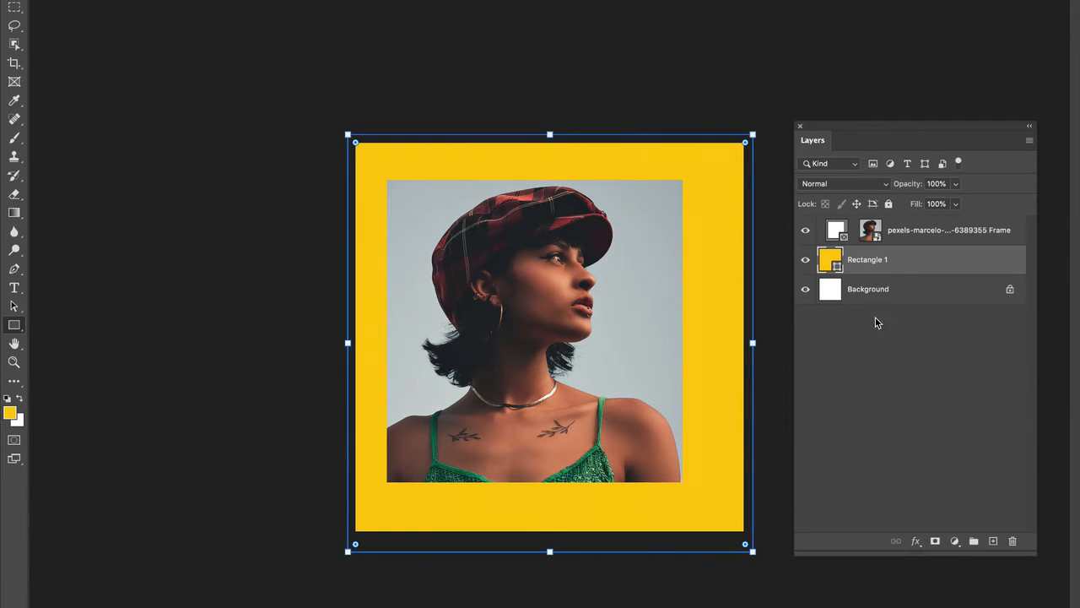
left_click(883, 290)
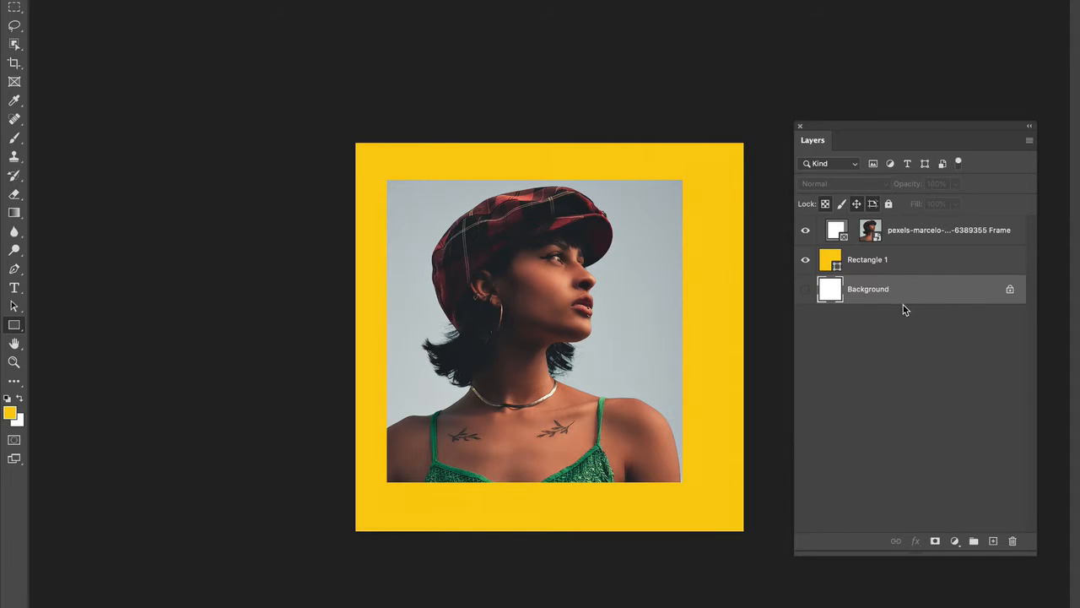
left_click(805, 290)
left_click(876, 263)
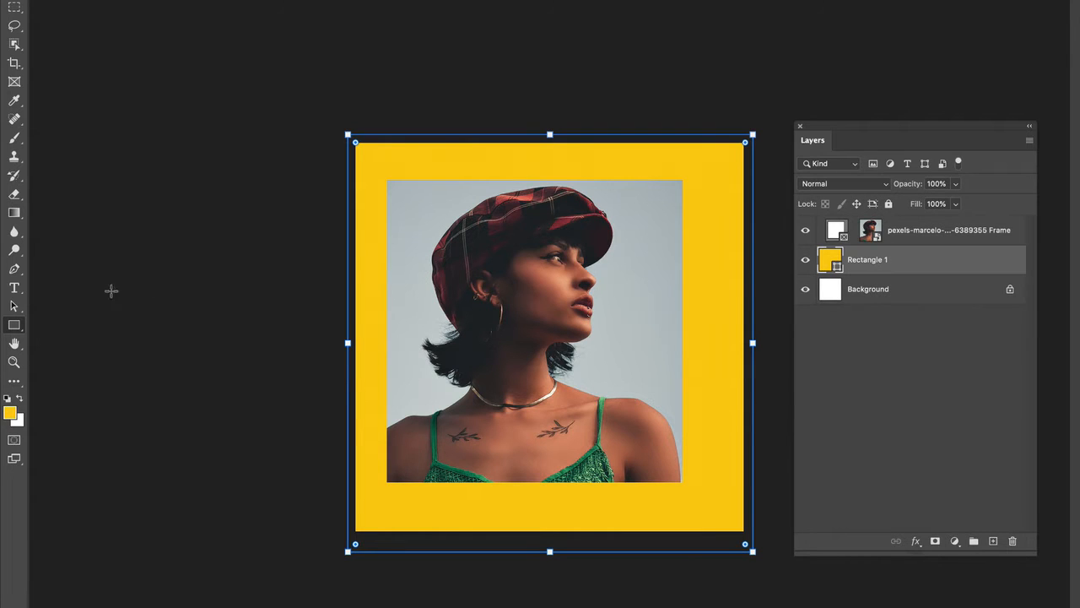
left_click(15, 326)
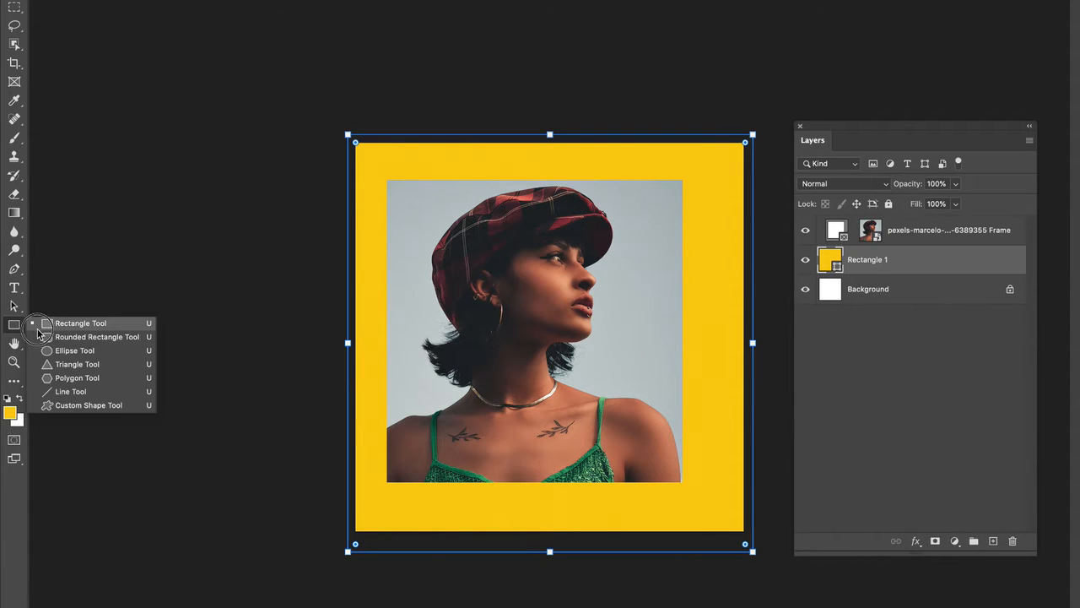
left_click(110, 321)
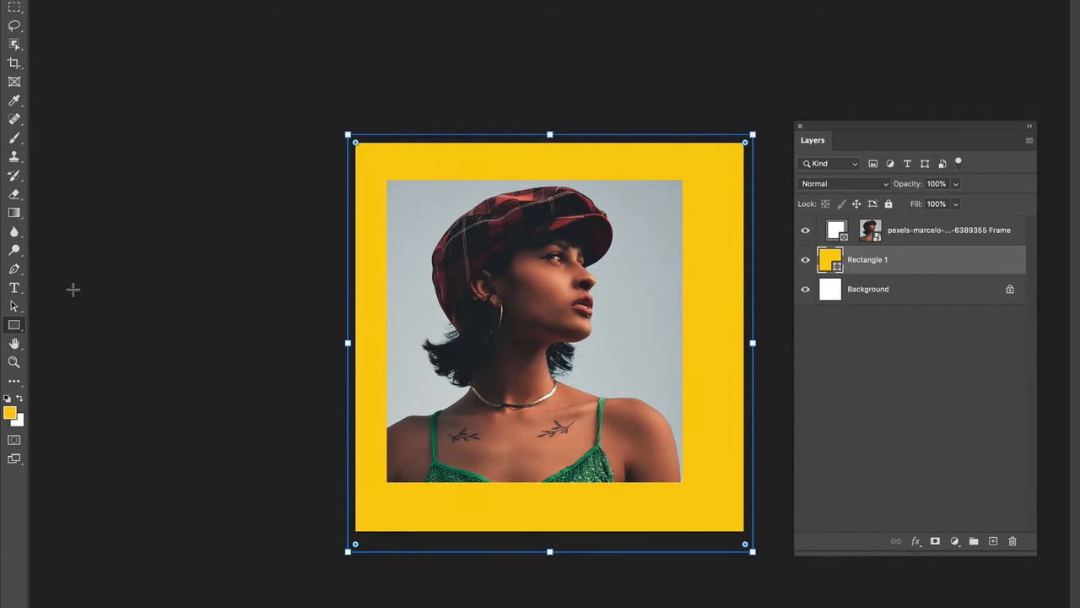
left_click(19, 327)
left_click(59, 322)
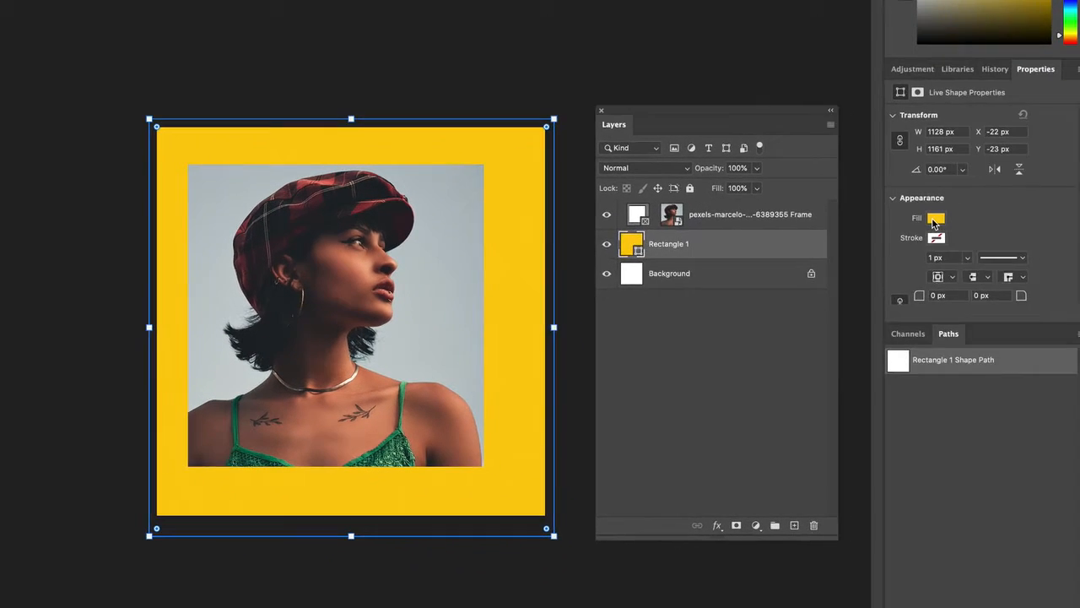
- Set the background rectangle's fill to the light grey-blue sampled from the photo's backdrop, #b5bec3
left_click(925, 217)
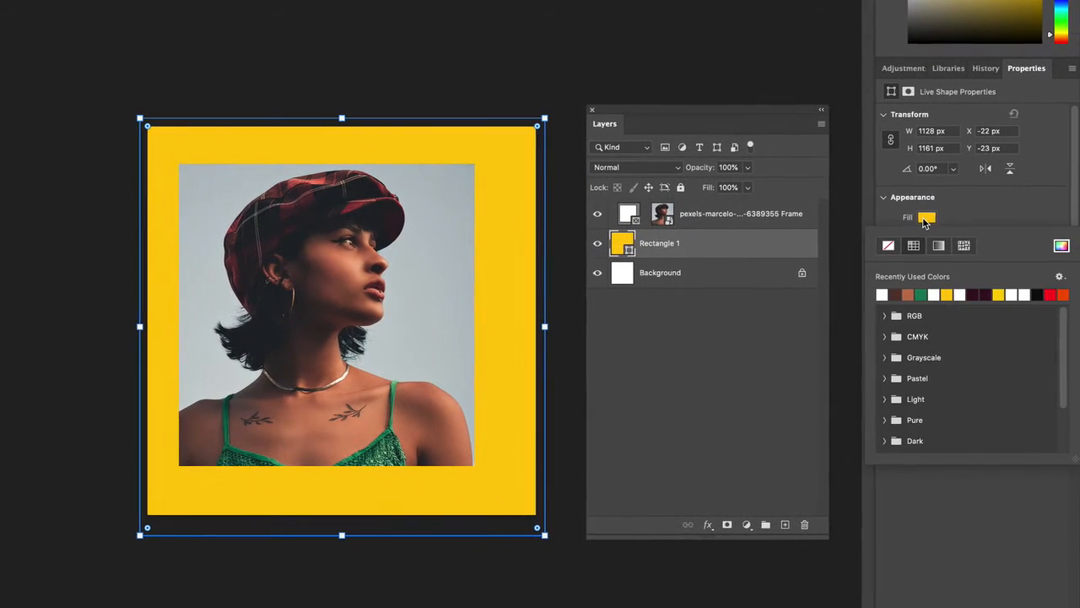
left_click(1061, 247)
left_click_drag(699, 5, 669, 168)
left_click(689, 245)
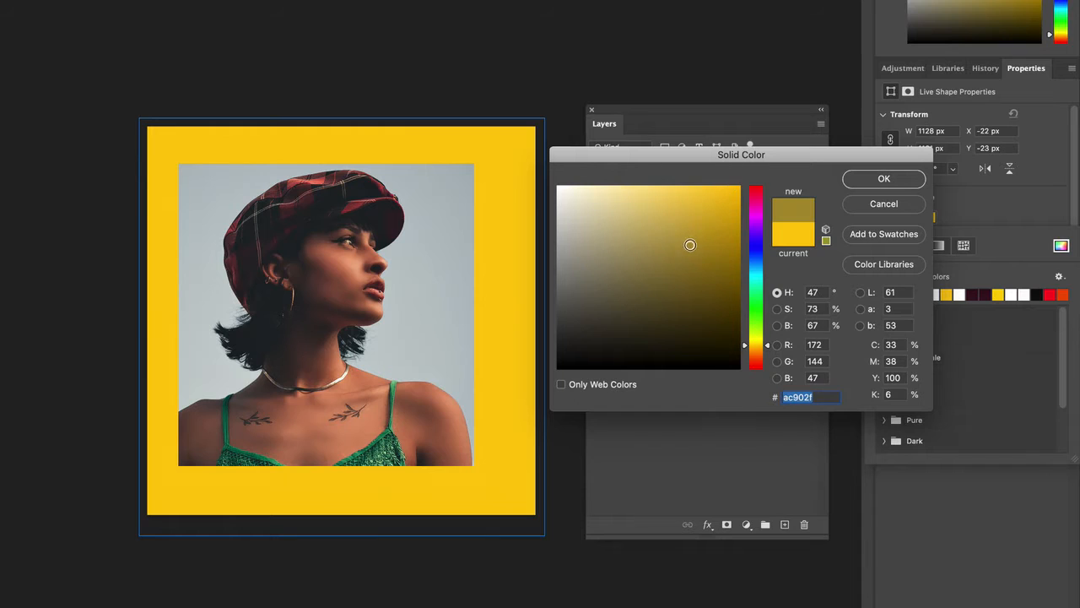
left_click(755, 296)
left_click_drag(709, 235, 705, 219)
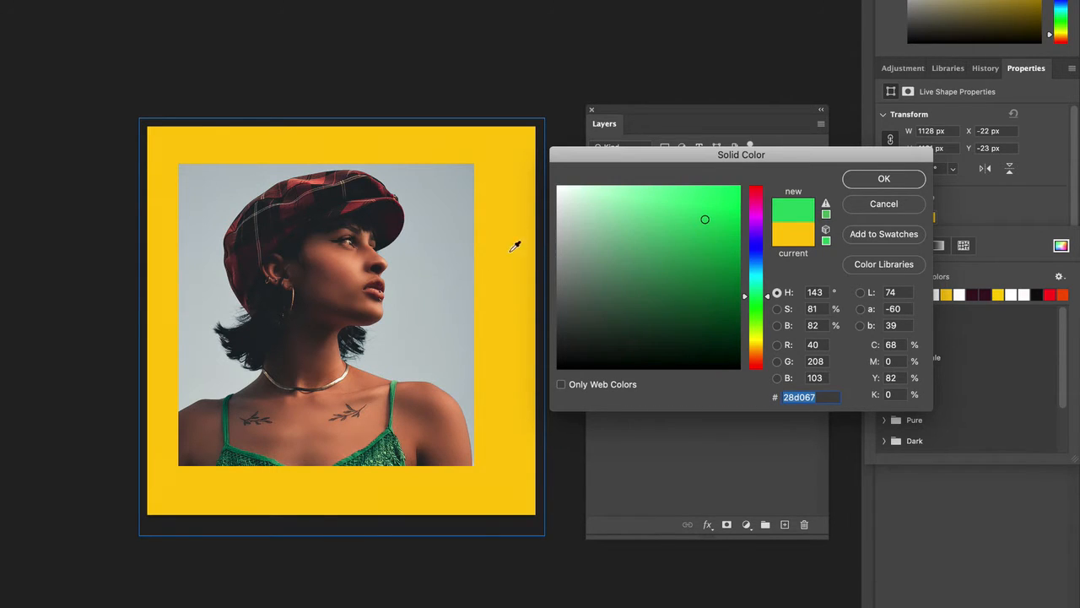
left_click(434, 263)
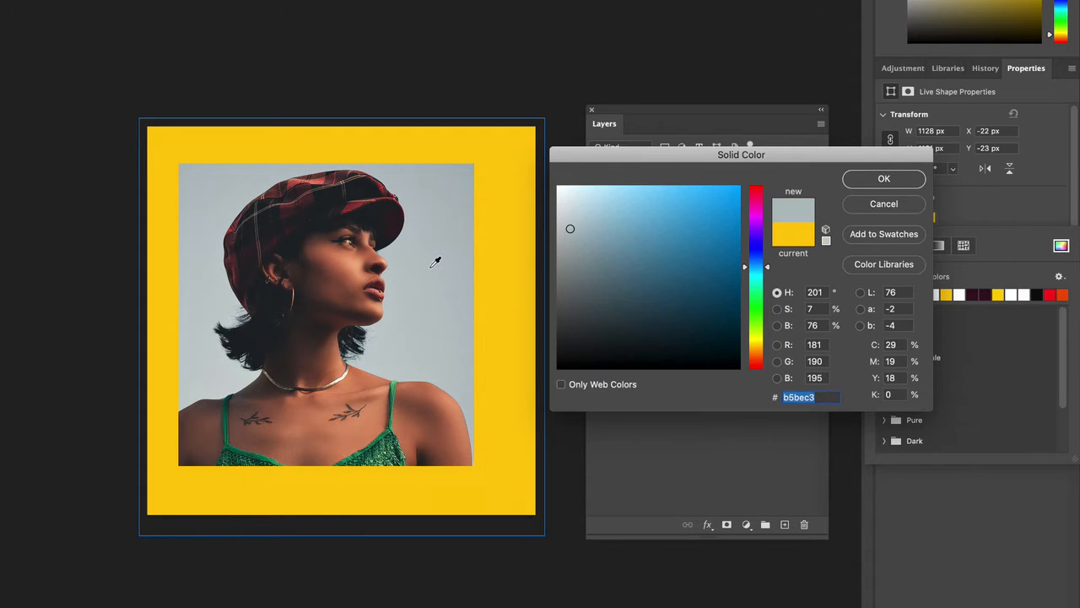
left_click(883, 182)
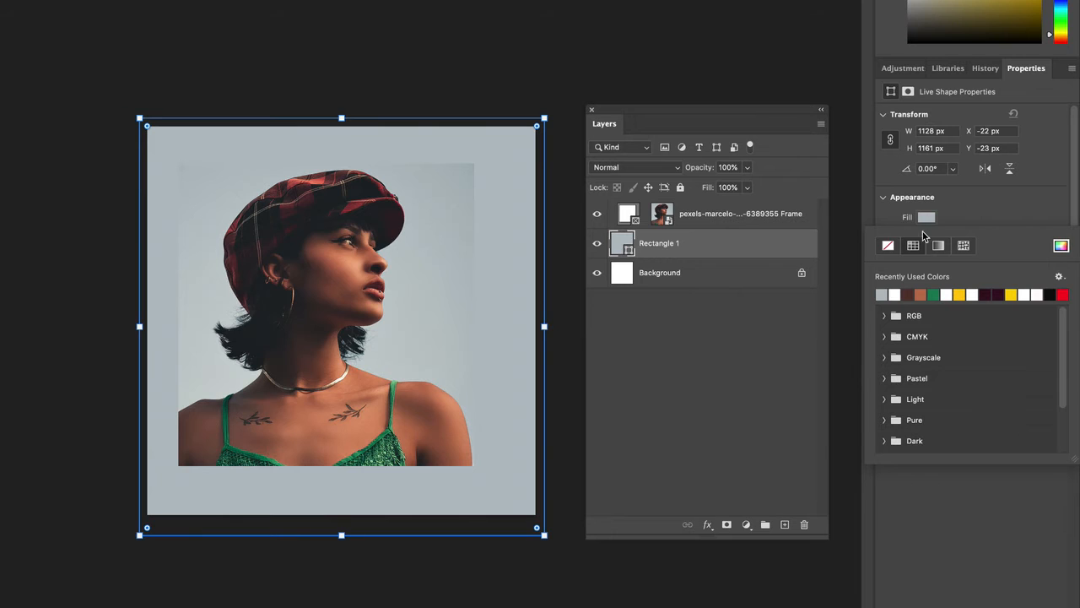
- Set the background rectangle's fill to the dark green sampled from the woman's top strap, #1d6e55
left_click(1061, 246)
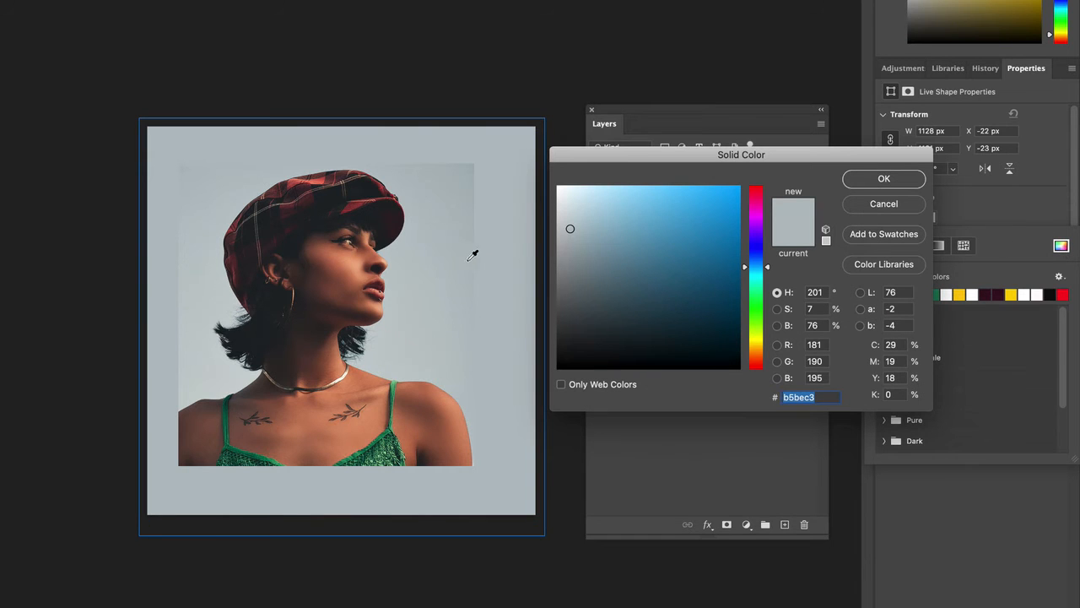
left_click(406, 417)
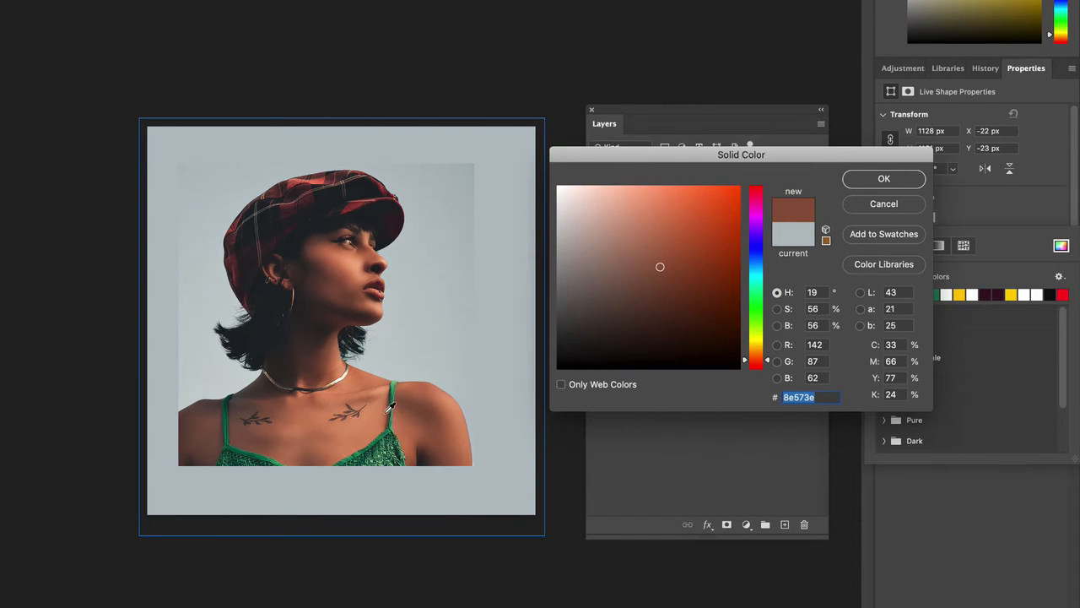
left_click(391, 397)
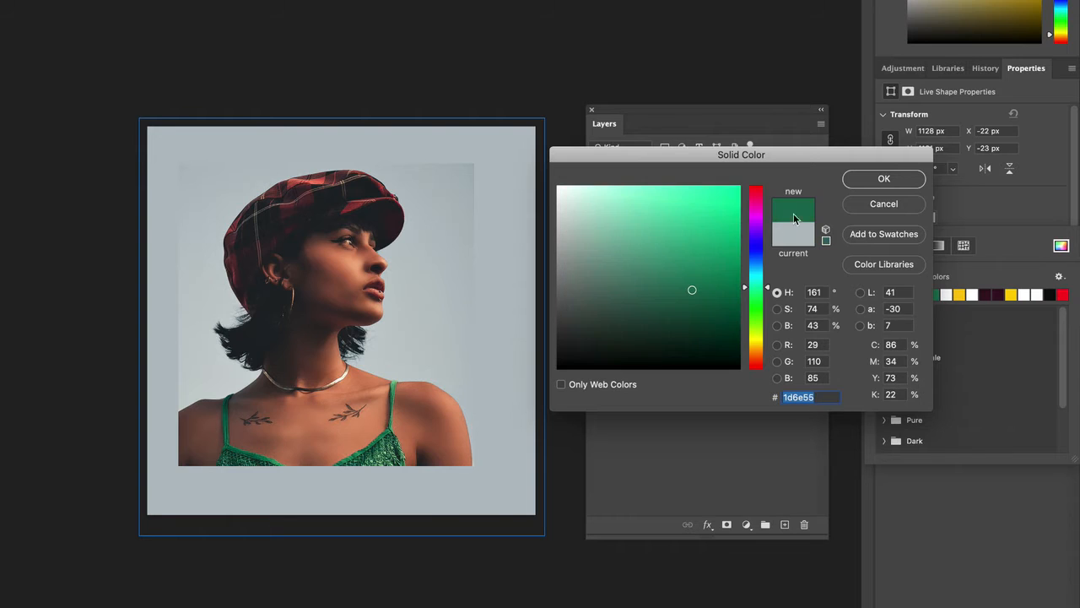
left_click(884, 179)
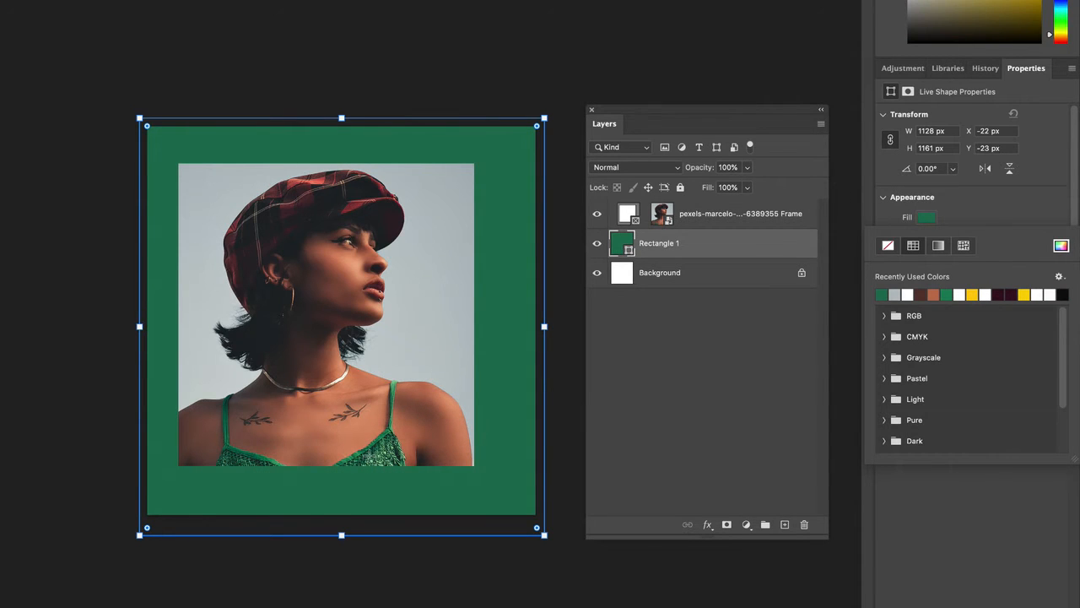
- Set the background rectangle's fill to the warm skin tone sampled from the woman's cheek, #b26d51
left_click(918, 219)
left_click(921, 219)
left_click(1061, 245)
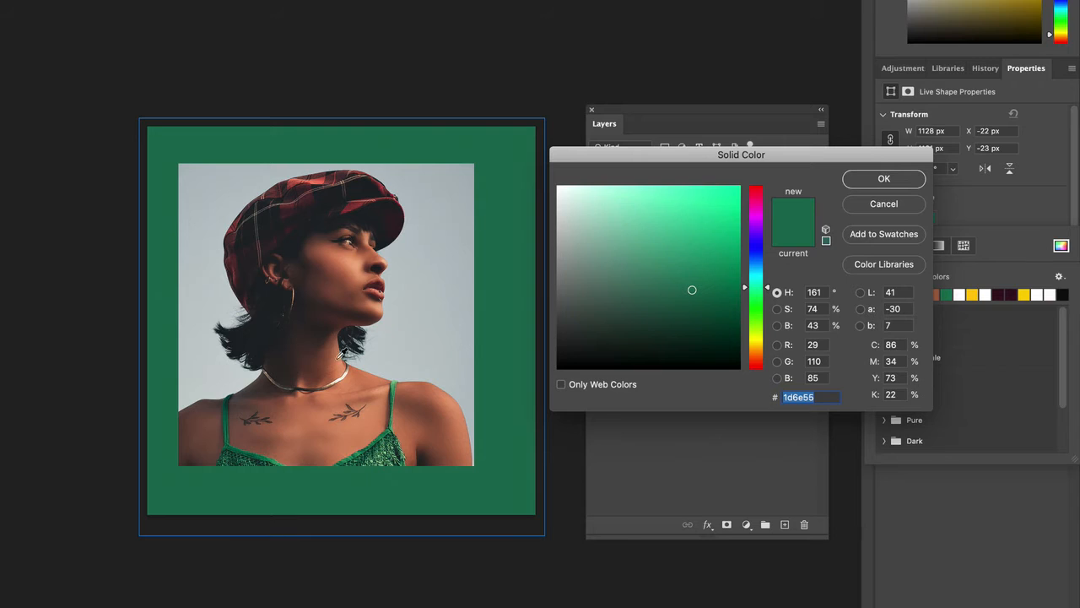
left_click(335, 291)
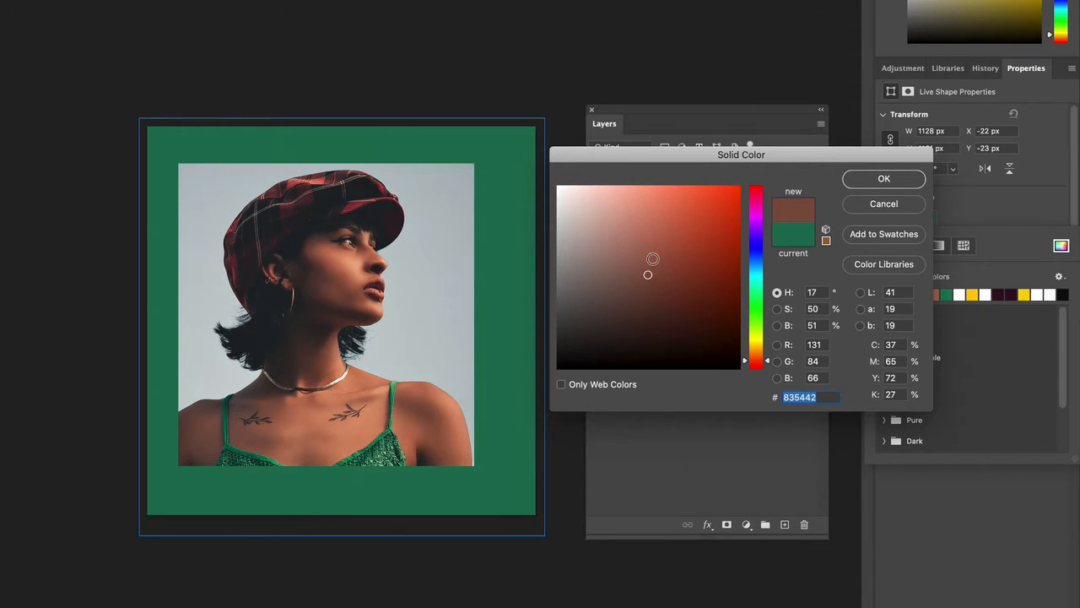
left_click(340, 294)
left_click(341, 272)
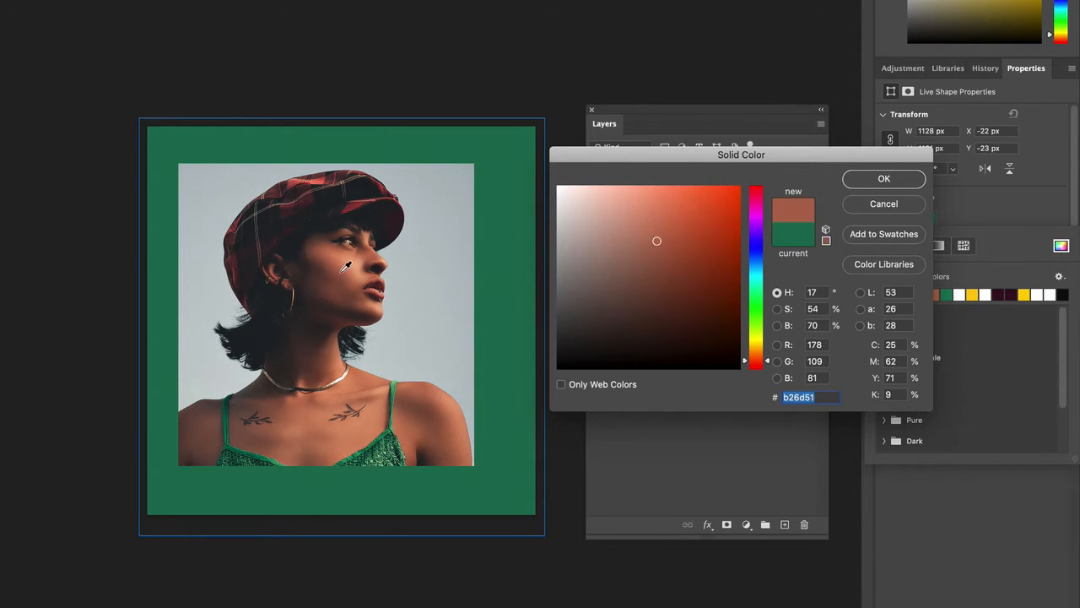
left_click(870, 176)
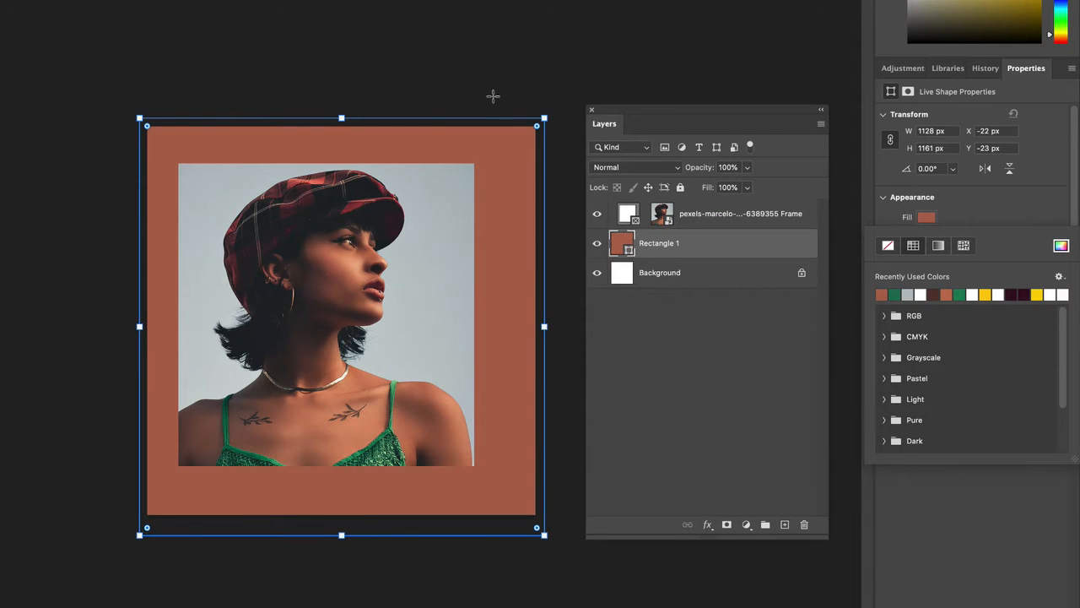
- Add a second 1128 × 1161 px rectangle in the same fill at about X 886, Y -218 px and deselect all layers
left_click(465, 48)
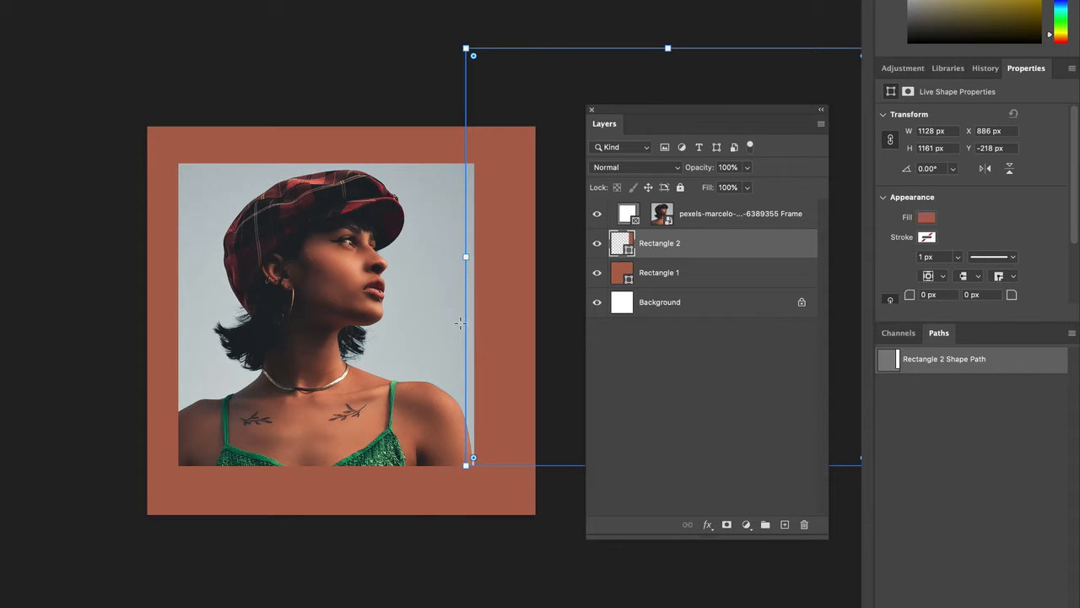
left_click(631, 272)
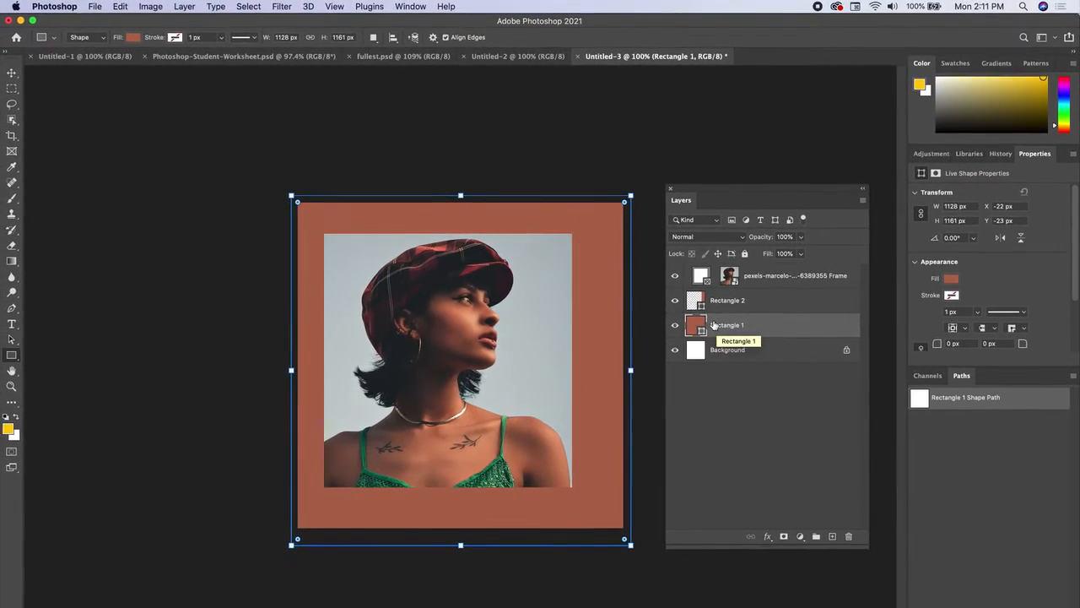
left_click(16, 327)
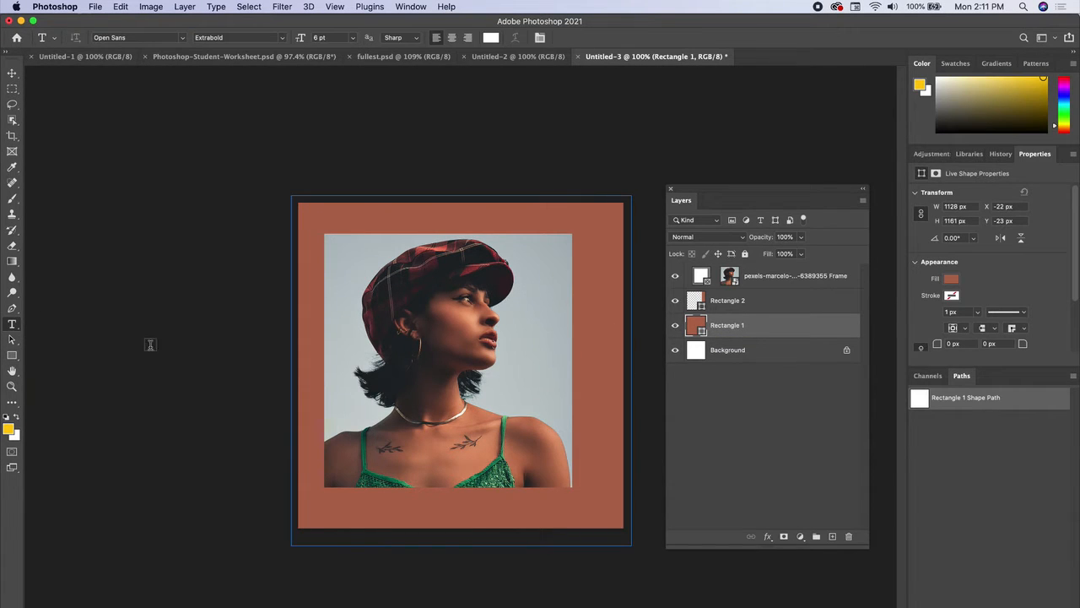
key("v")
left_click(143, 245)
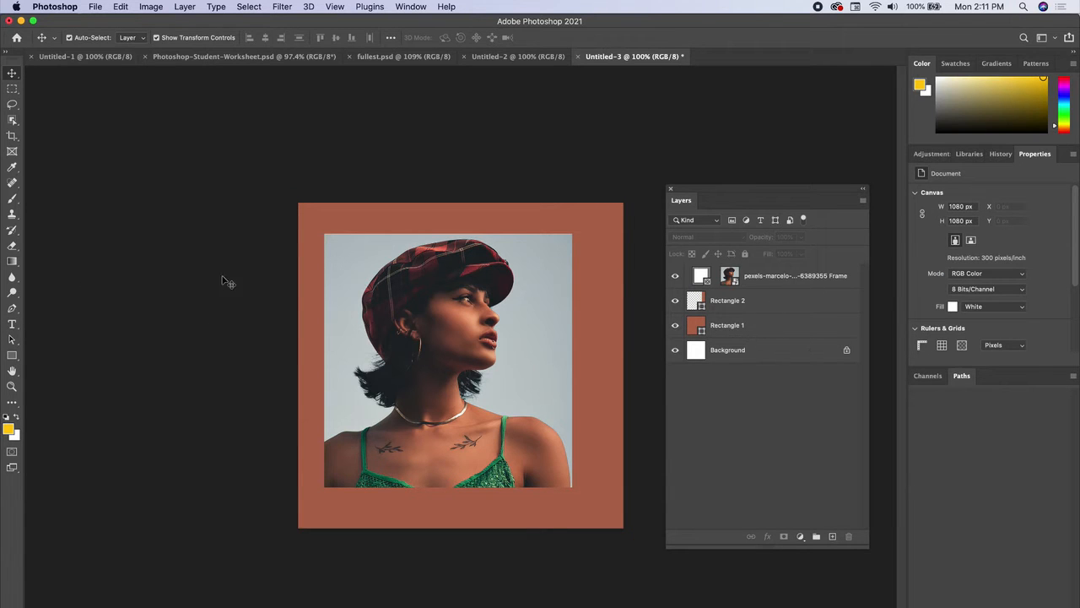
- Add the white text "live life to the" in 6 pt Open Sans Extrabold on the coloured border below the photo
left_click(11, 325)
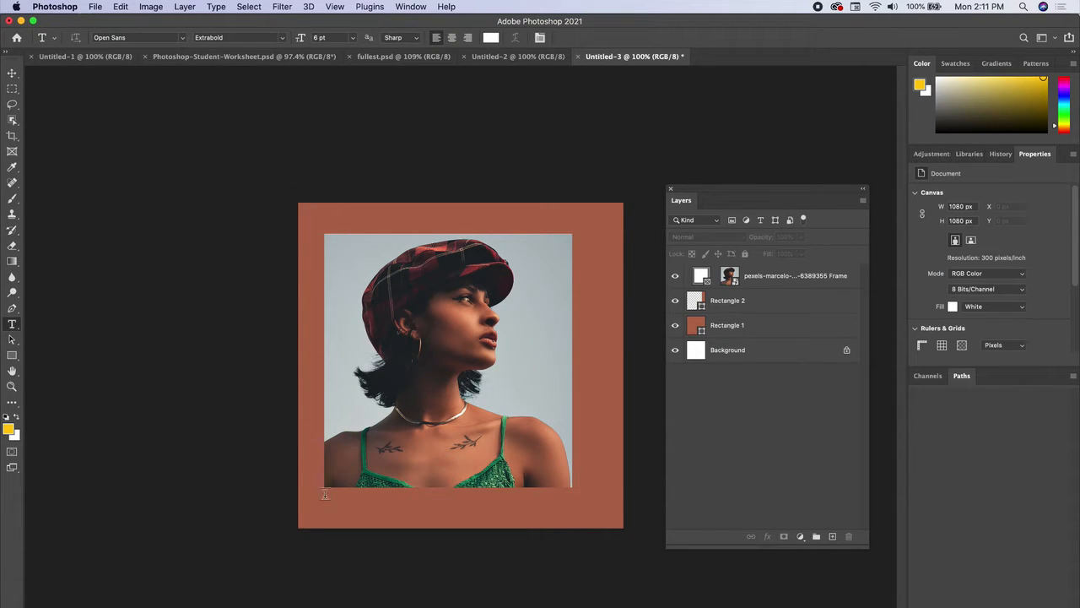
left_click(380, 513)
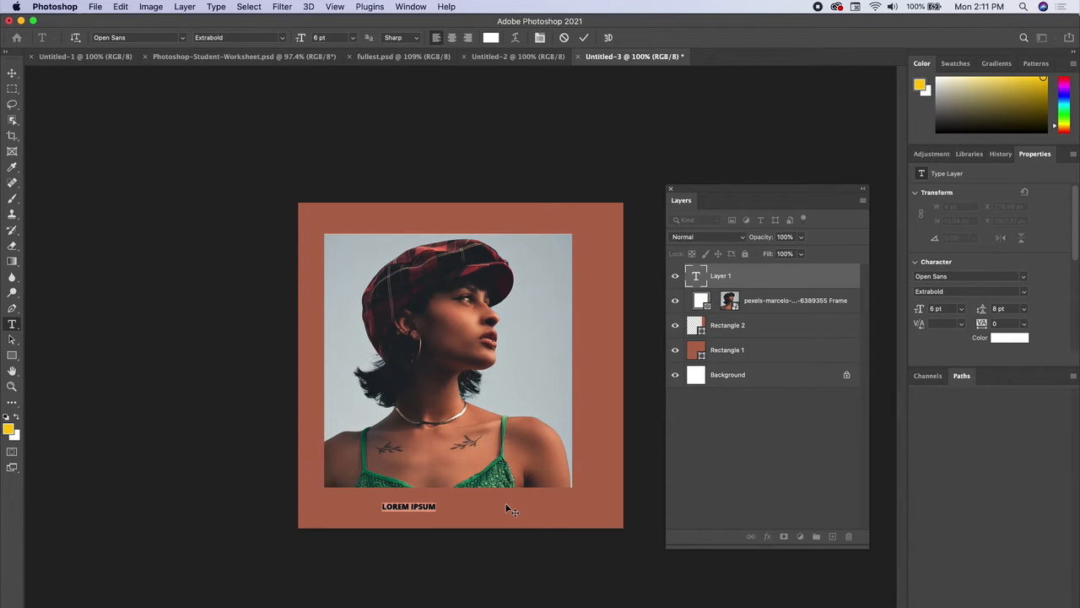
key("BackSpace")
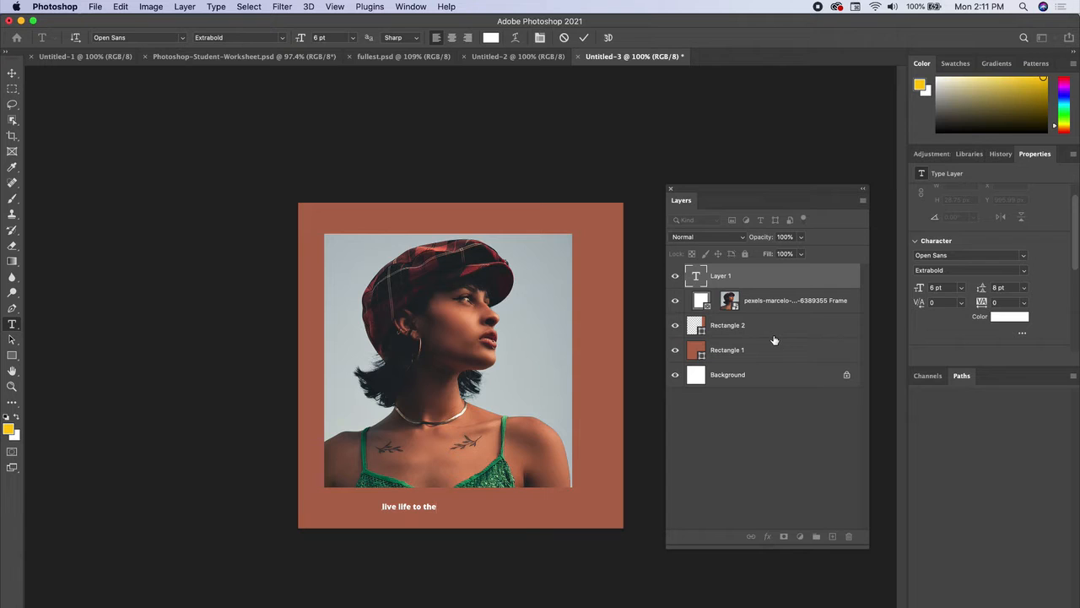
- Enlarge the text "live life to the" to about 18.8 pt and place it over the photo's lower part, at about X 235, Y 768 px
left_click(12, 74)
left_click_drag(438, 500, 539, 445)
key("Return")
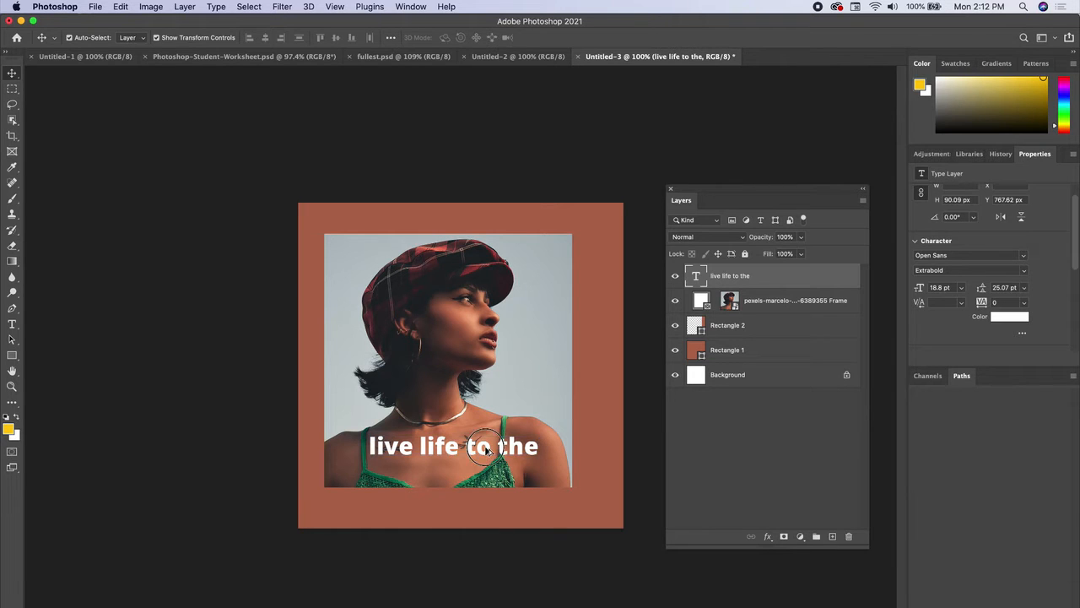
- Duplicate the text line directly below itself and change the copy's wording to "fullest"
left_click_drag(487, 451, 487, 477)
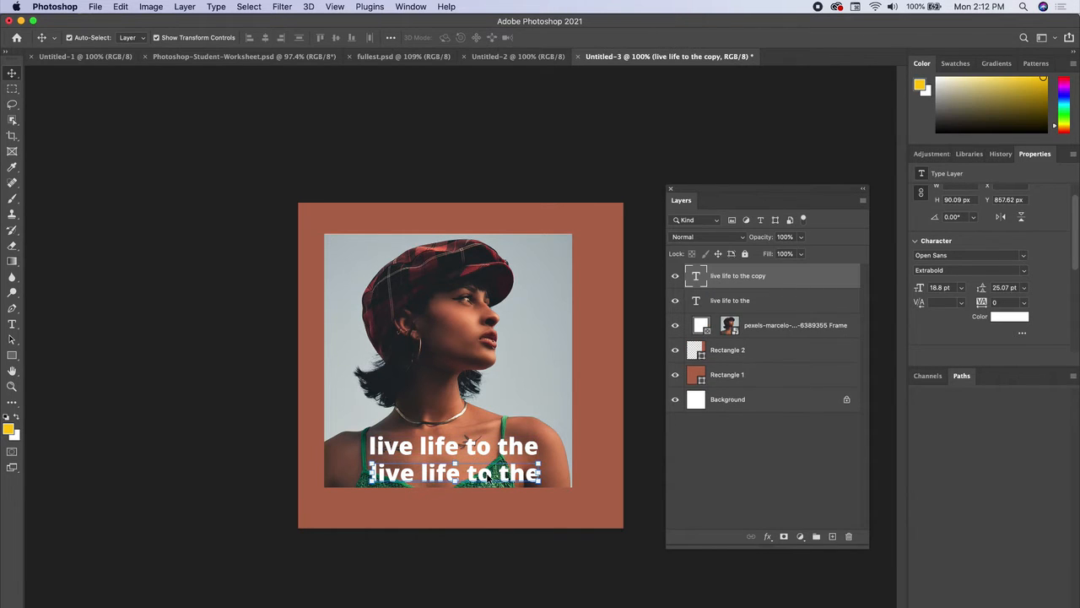
double_click(695, 276)
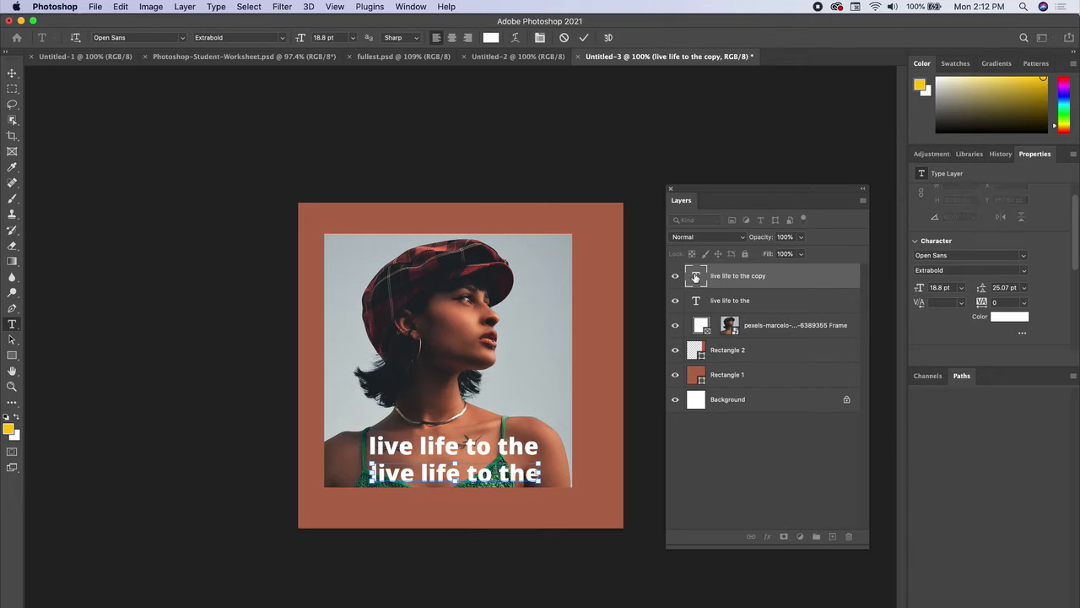
double_click(698, 276)
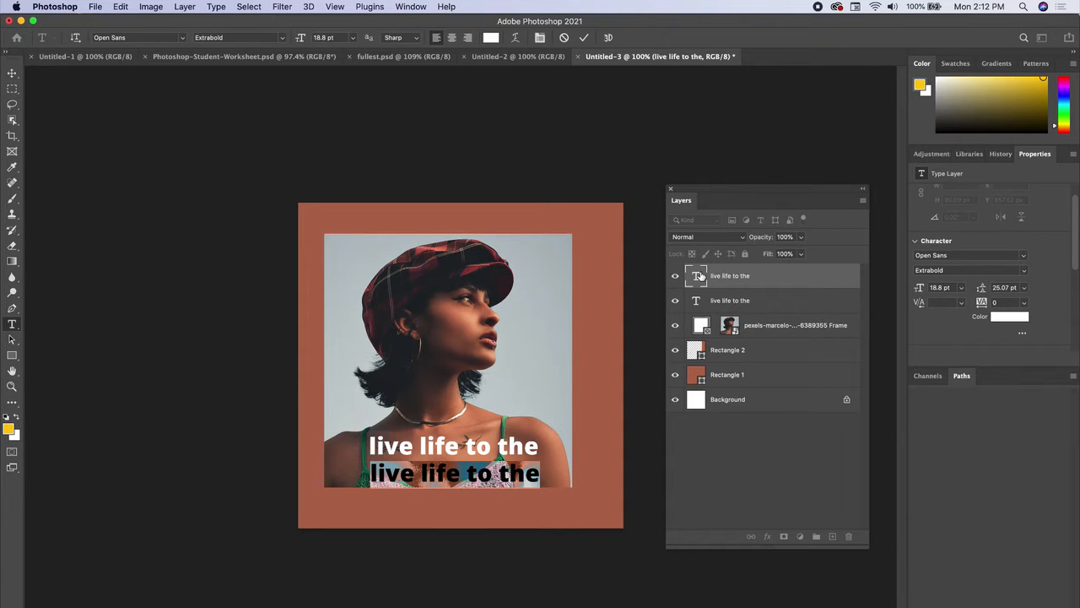
type("fullest")
key("super+Return")
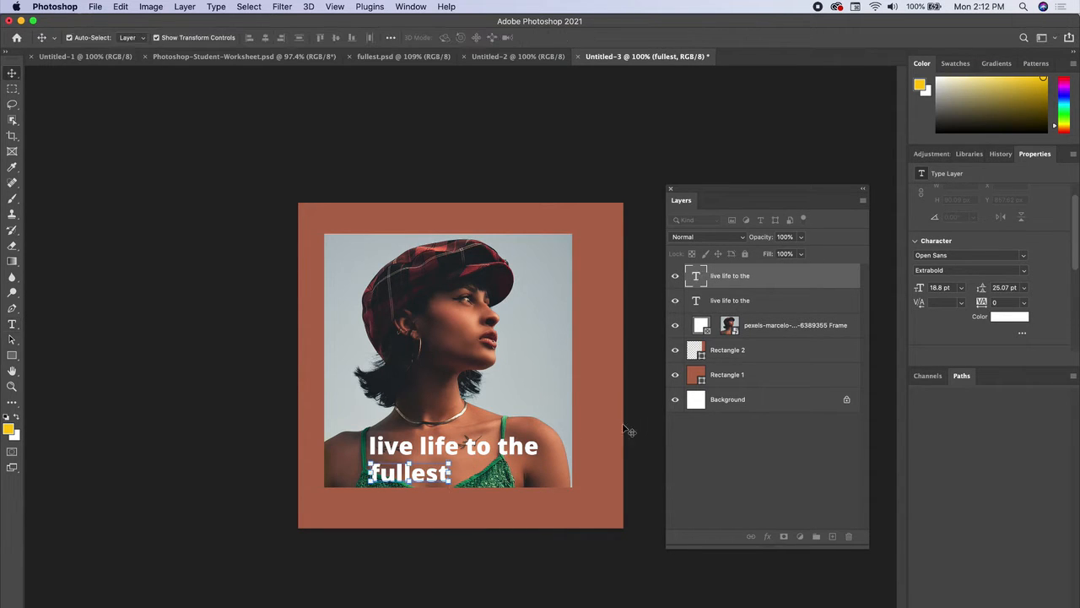
- Enlarge the word "fullest" to about 40 pt and position it at about X 406, Y 835 px, overlapping the photo's lower edge
left_click_drag(451, 463, 571, 499)
left_click(652, 494)
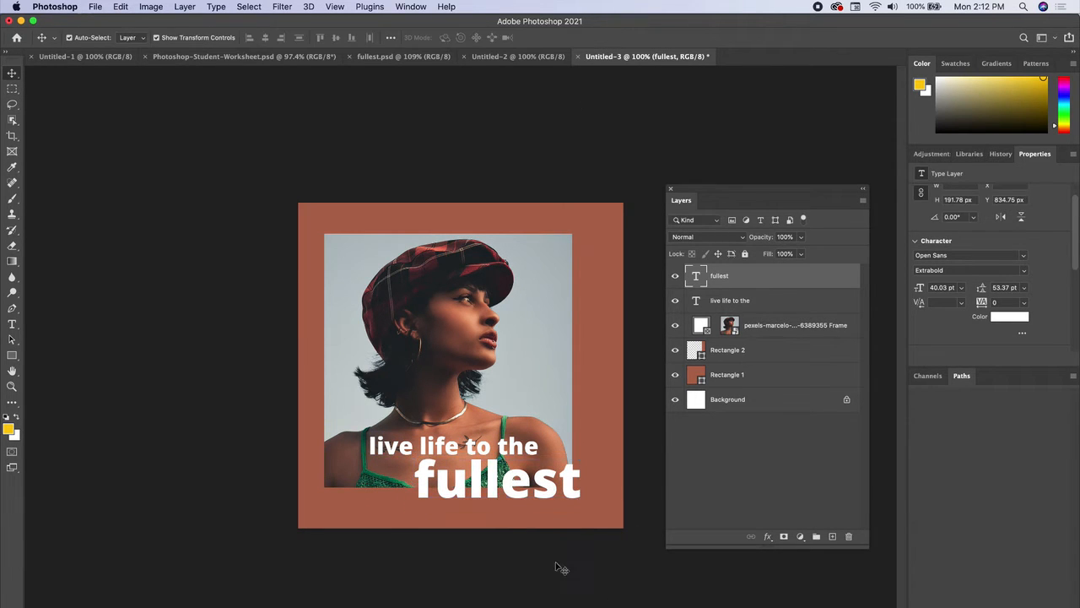
left_click(558, 566)
scroll(431, 461, "up", 3)
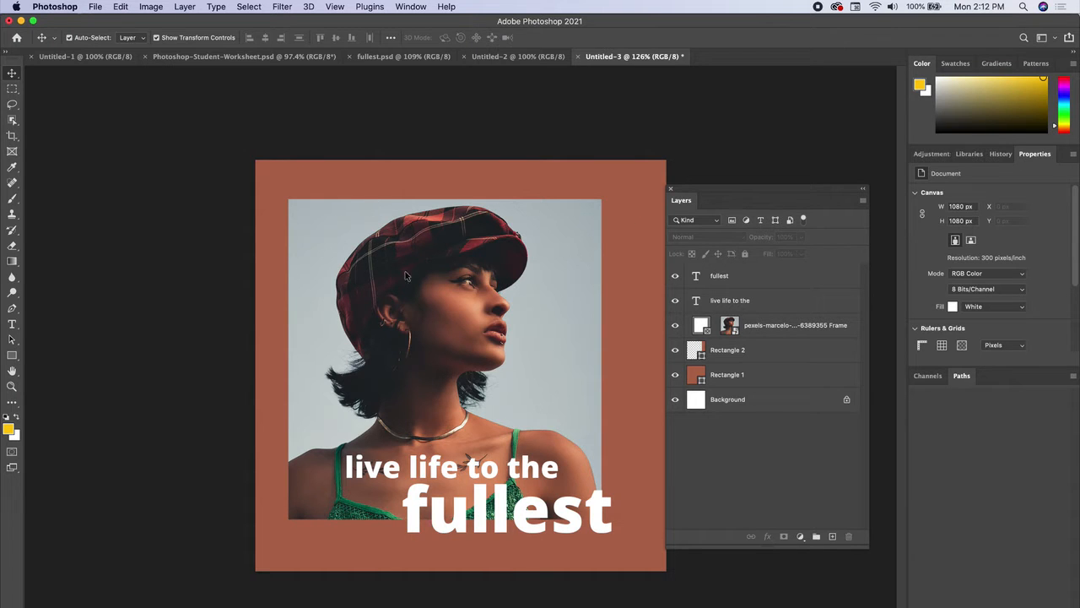
mouse_move(507, 504)
left_mouse_down()
mouse_move(477, 509)
mouse_move(494, 503)
mouse_move(535, 523)
mouse_move(505, 521)
mouse_move(525, 509)
left_mouse_up()
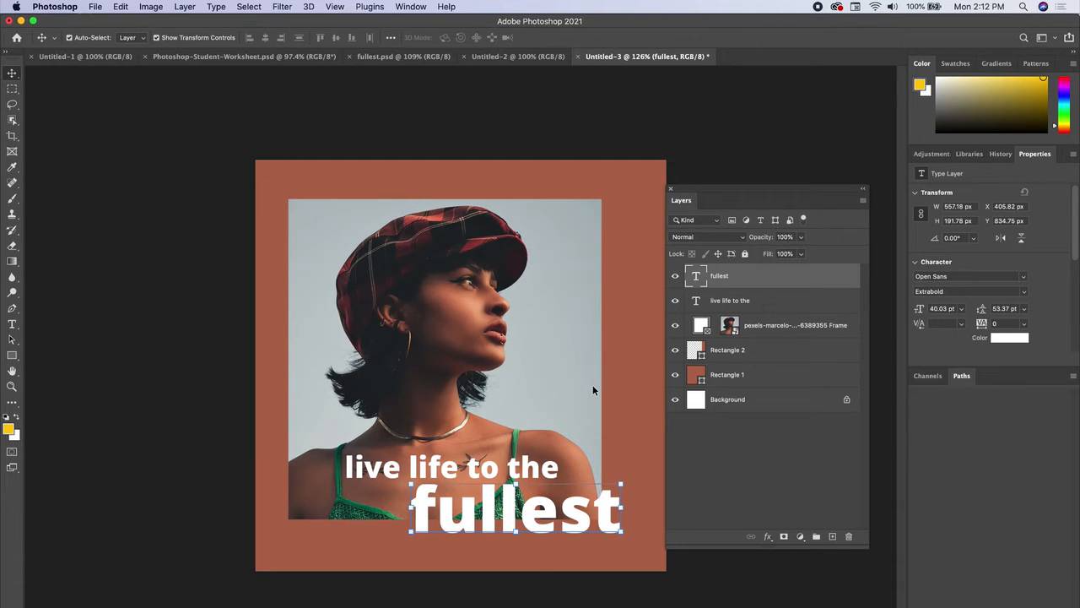
- Set the word "fullest" in all caps and move it slightly left and down so it fits on the canvas
left_click(369, 475)
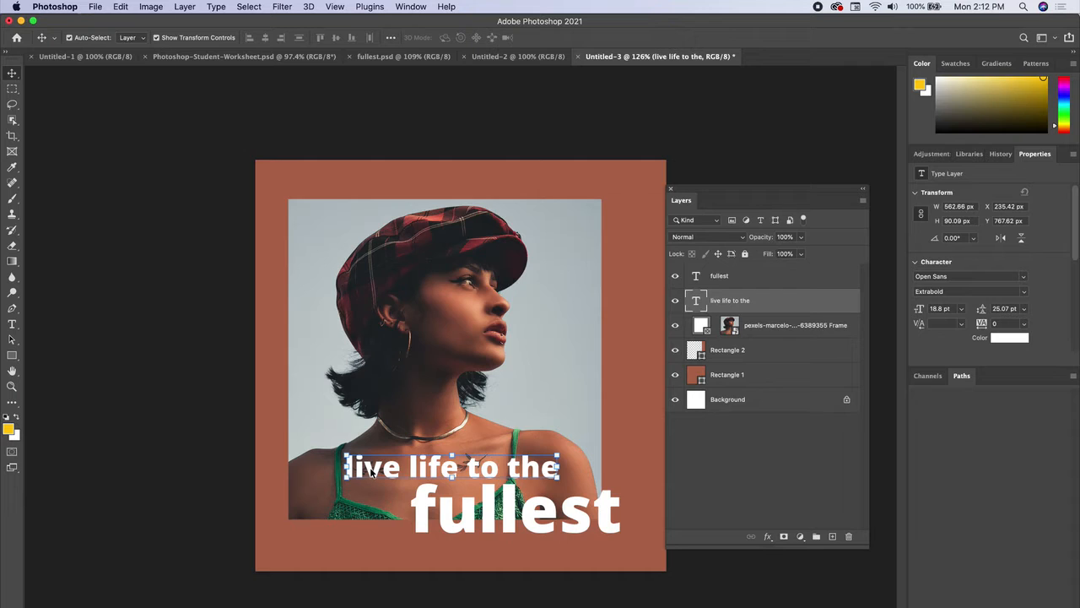
left_click(472, 523)
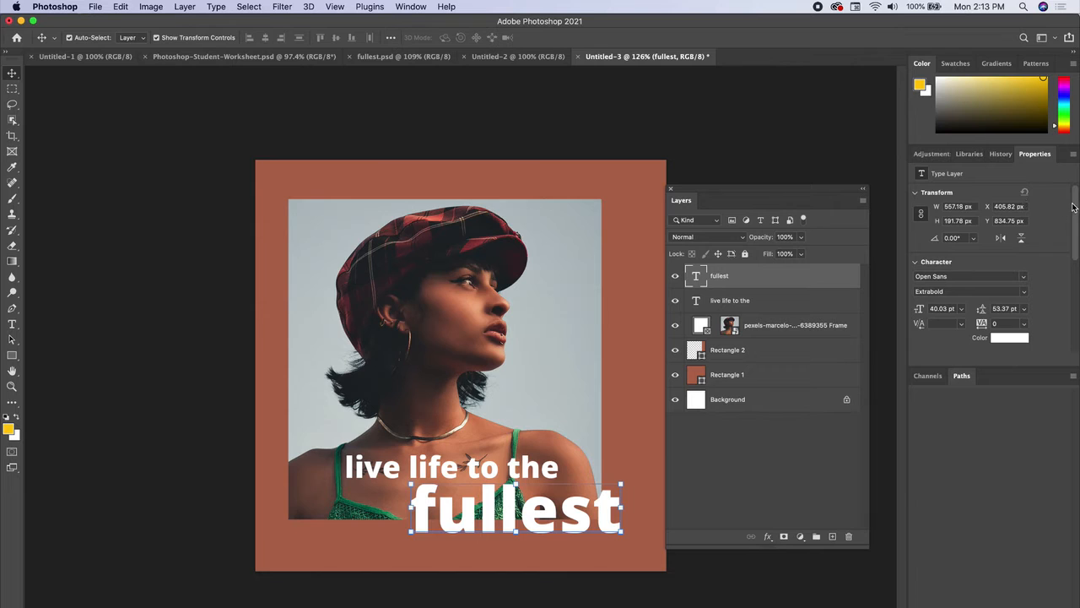
left_click_drag(1073, 207, 1075, 270)
left_click(920, 288)
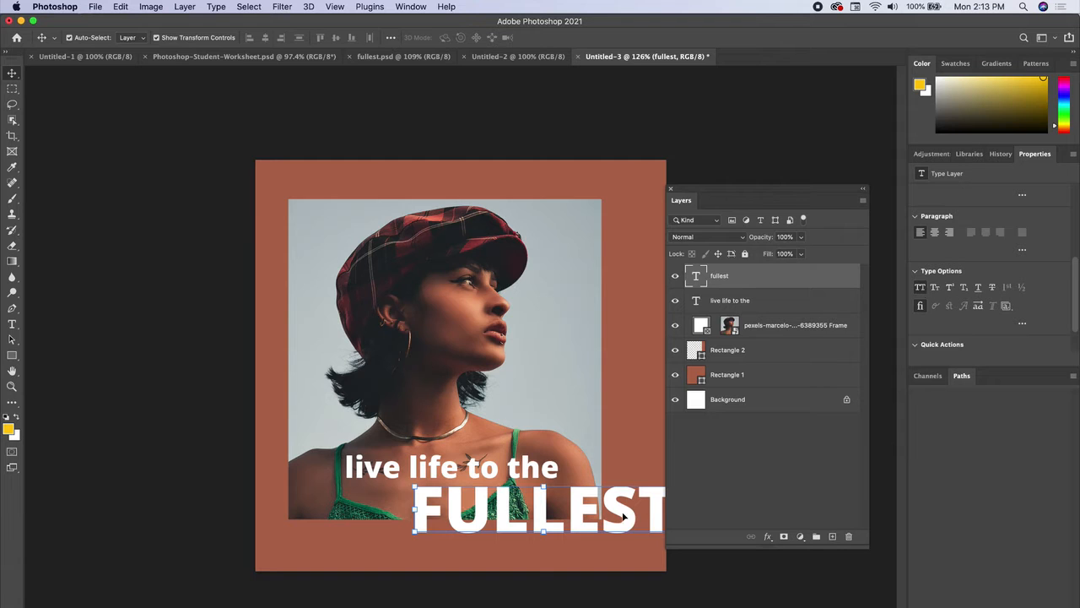
left_click_drag(623, 516, 592, 525)
- Set the line "live life to the" in all caps and move it down close above the word FULLEST
left_click(479, 467)
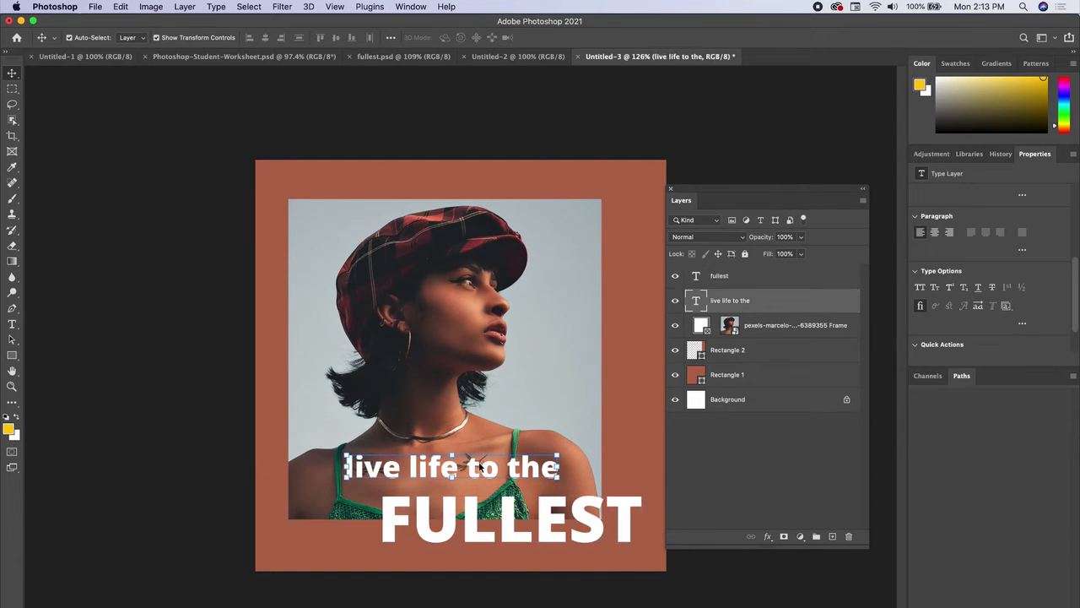
left_click(920, 287)
left_click_drag(552, 467, 554, 477)
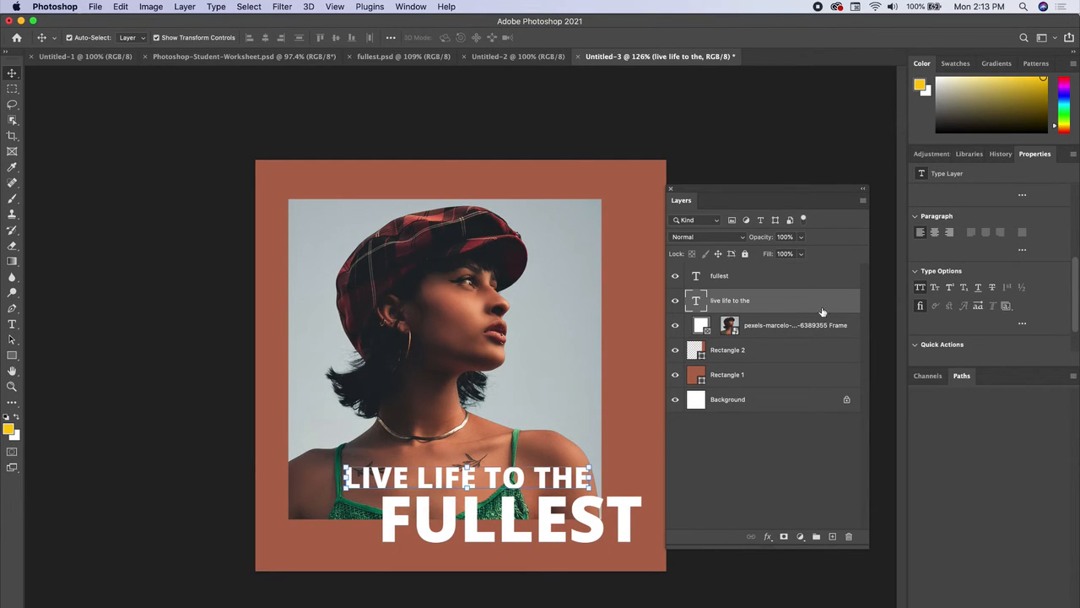
- Change the font style of the line "LIVE LIFE TO THE" to SemiBold
double_click(697, 302)
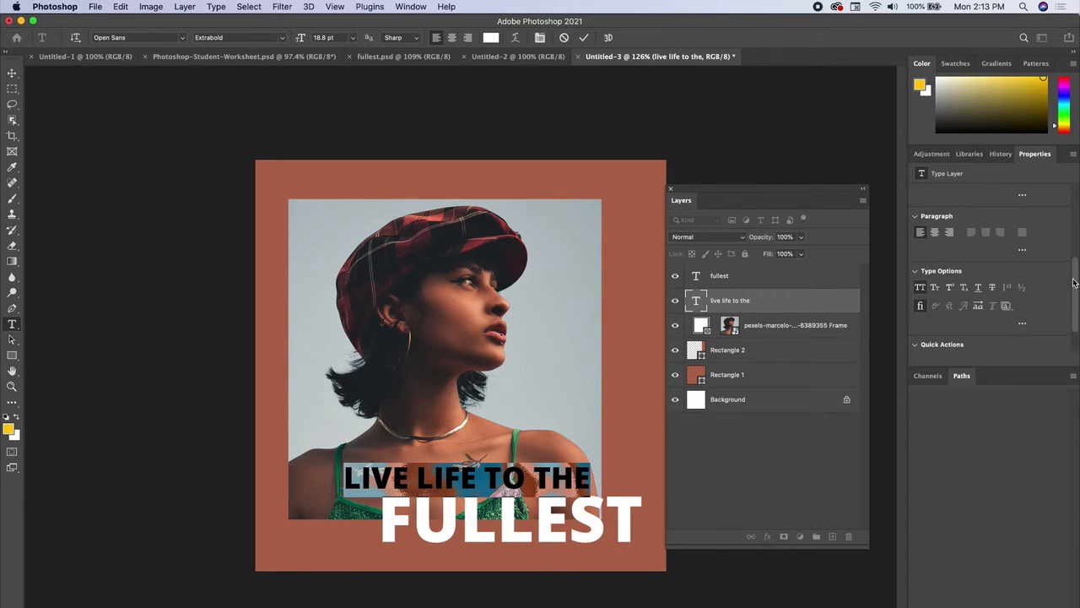
scroll(1019, 275, "up", 5)
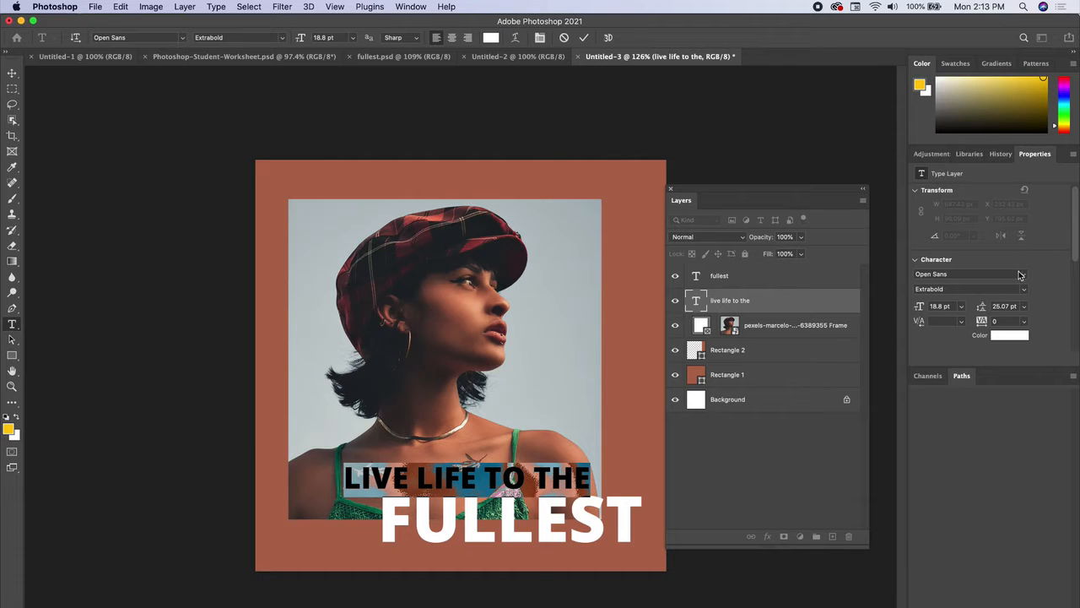
left_click(1023, 290)
left_click(1008, 321)
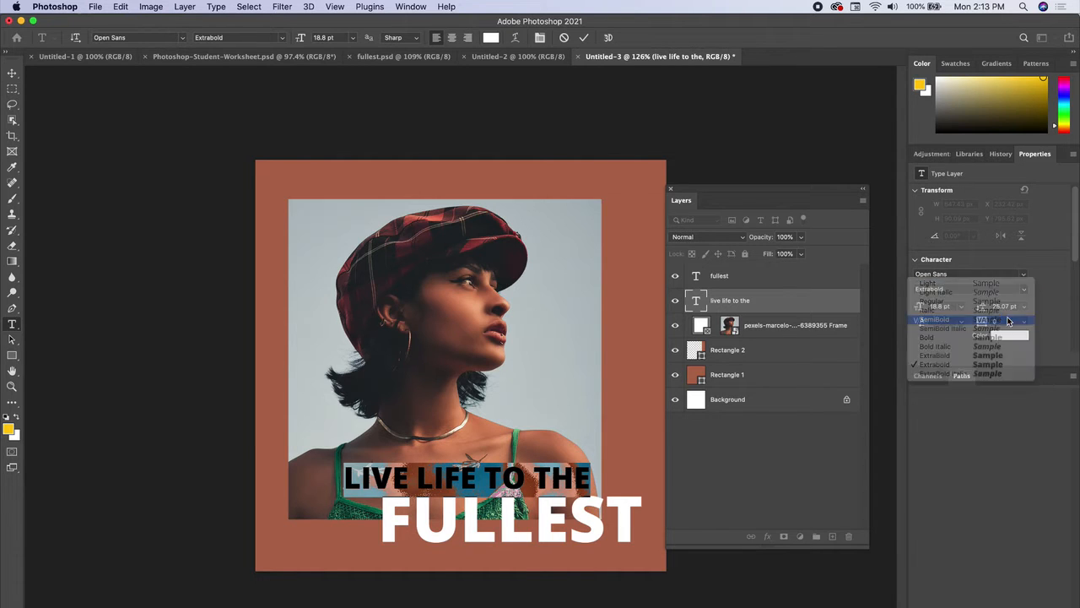
left_click(13, 74)
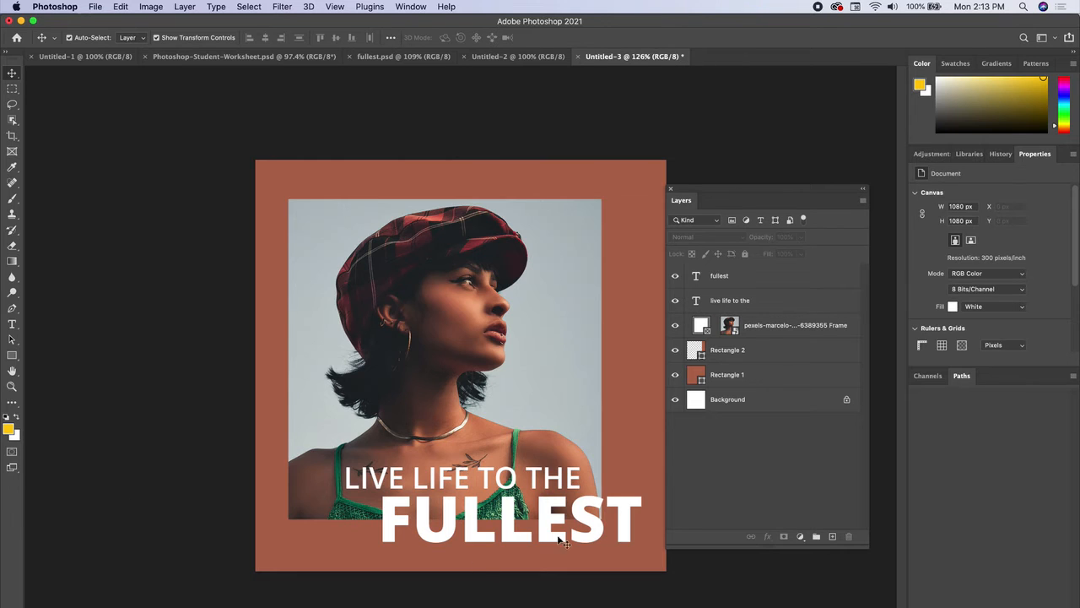
- Shift both text lines left, the upper to about X 211, Y 796 px and FULLEST to about X 277, Y 861 px
left_click_drag(527, 497, 519, 498)
mouse_move(566, 531)
left_mouse_down()
mouse_move(541, 518)
mouse_move(551, 518)
left_mouse_up()
left_click(214, 432)
left_click_drag(406, 500, 439, 522)
left_click(133, 403)
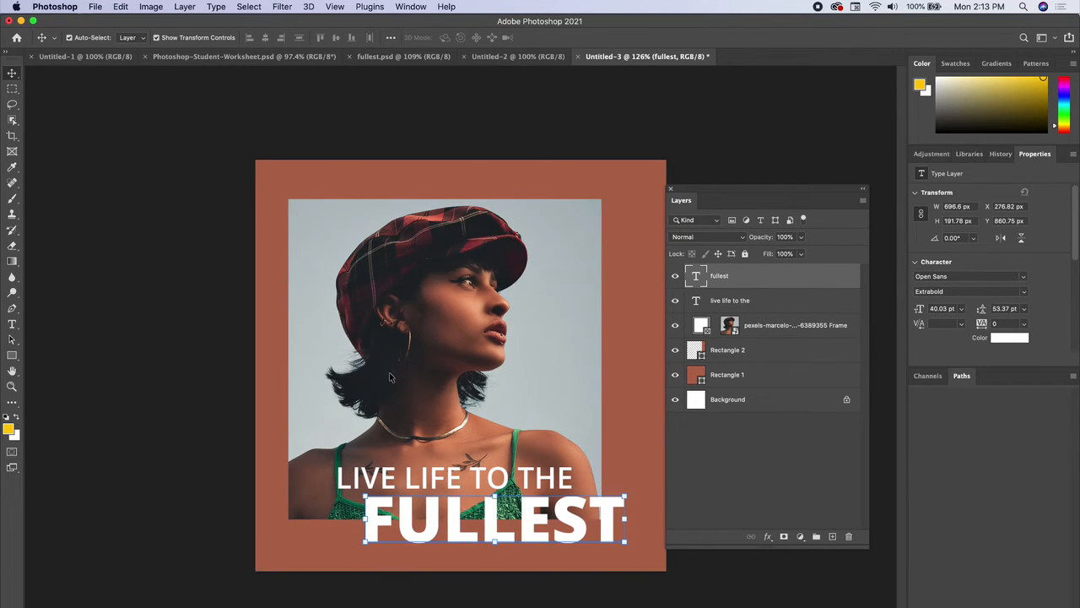
left_click(191, 388)
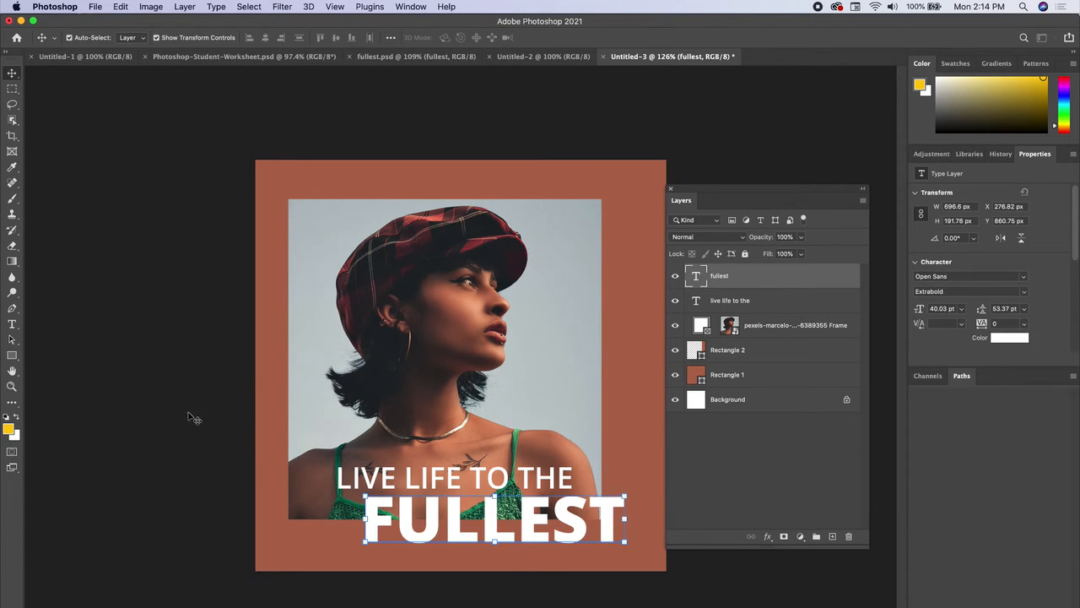
left_click(189, 416)
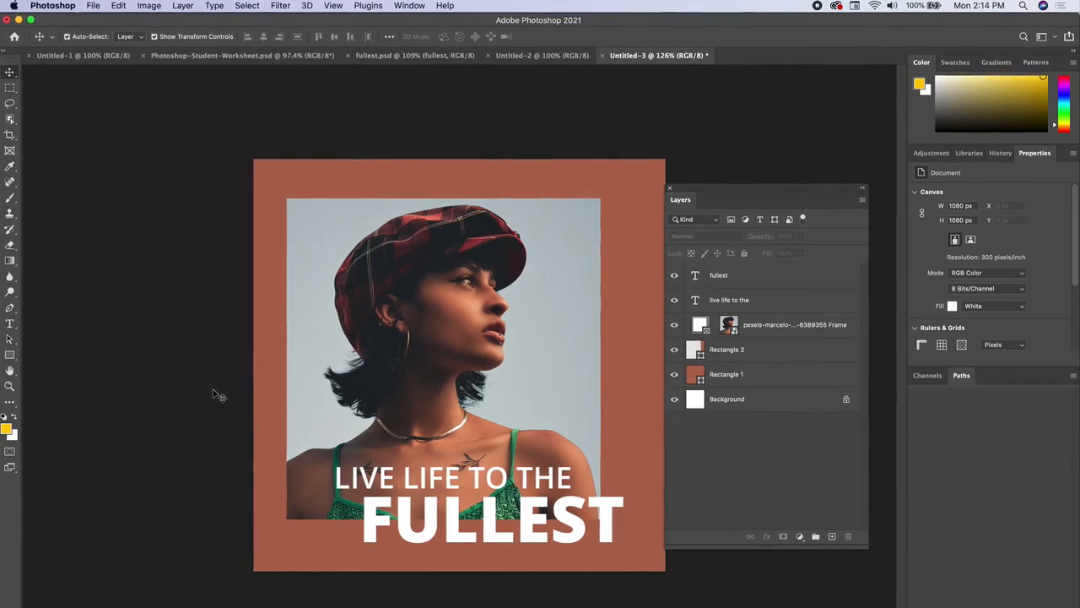
- Set the tracking of the line "LIVE LIFE TO THE" to 200
left_click(459, 483)
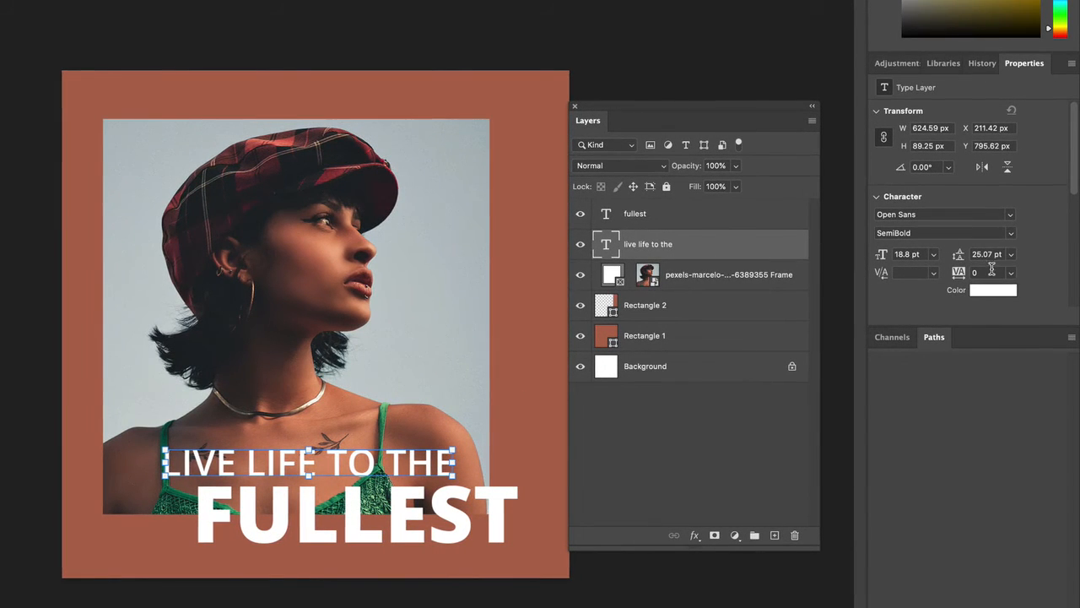
scroll(991, 269, "down", 1)
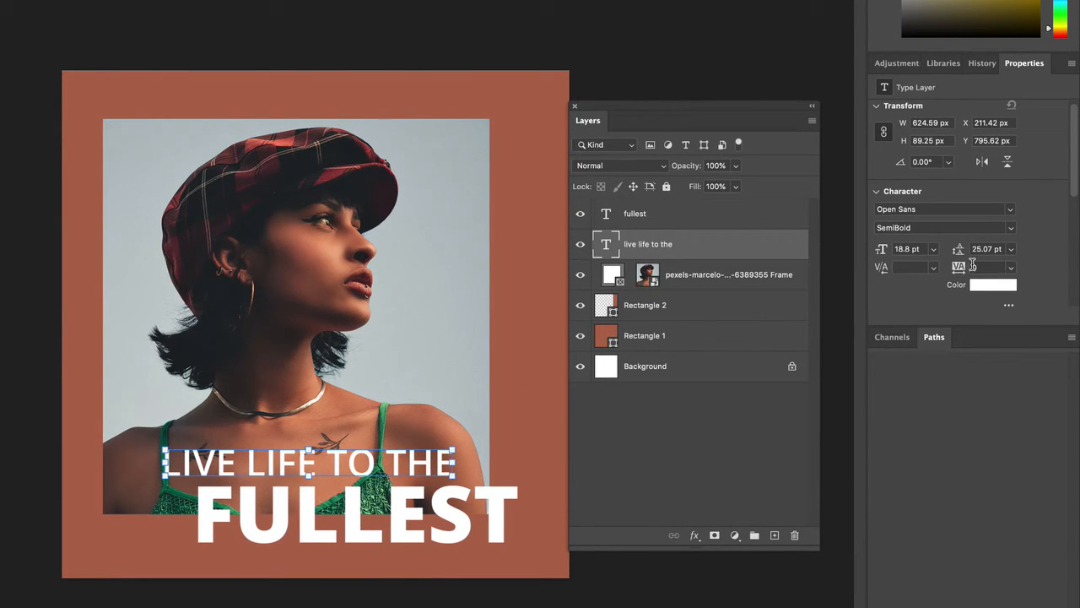
left_click(1012, 267)
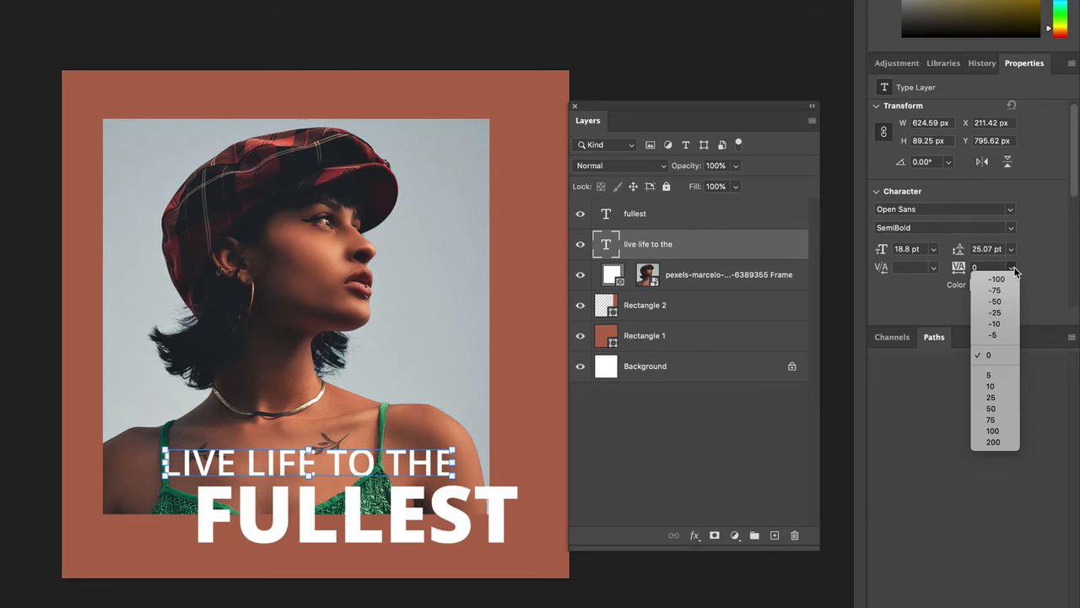
left_click(993, 442)
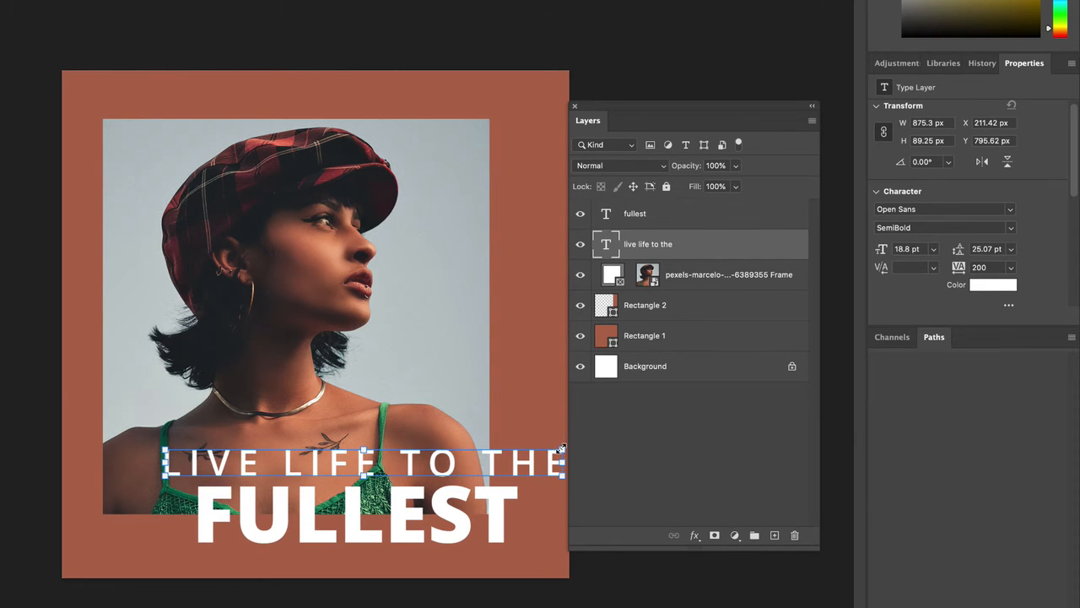
- Scale the line "LIVE LIFE TO THE" down to about 756 px wide and place it at about X 167, Y 806 px
left_click_drag(563, 451, 559, 452)
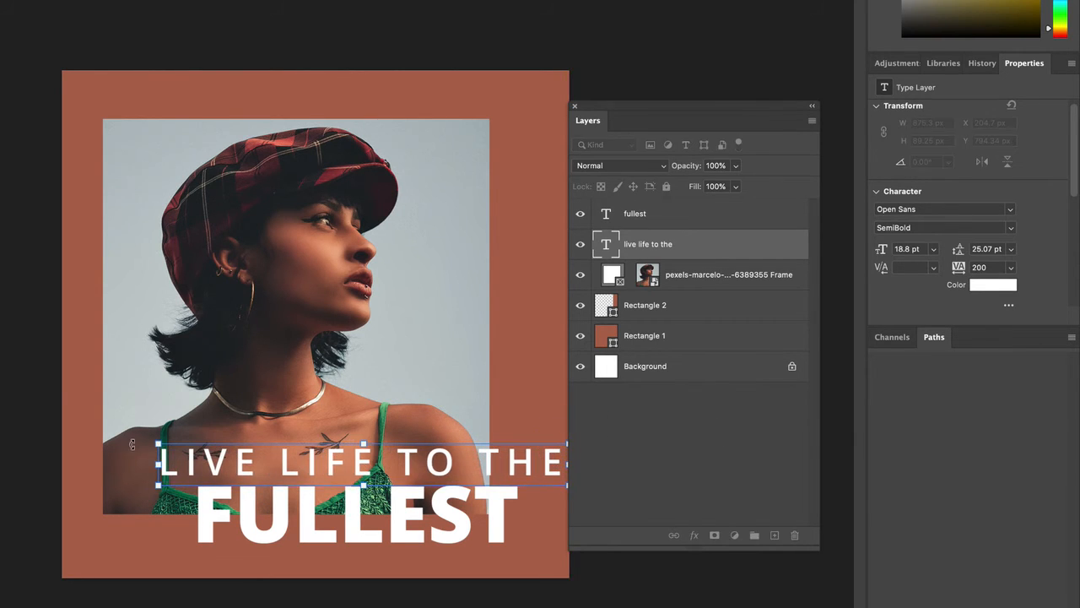
left_click_drag(158, 443, 213, 449)
left_click_drag(287, 467, 219, 464)
key("Return")
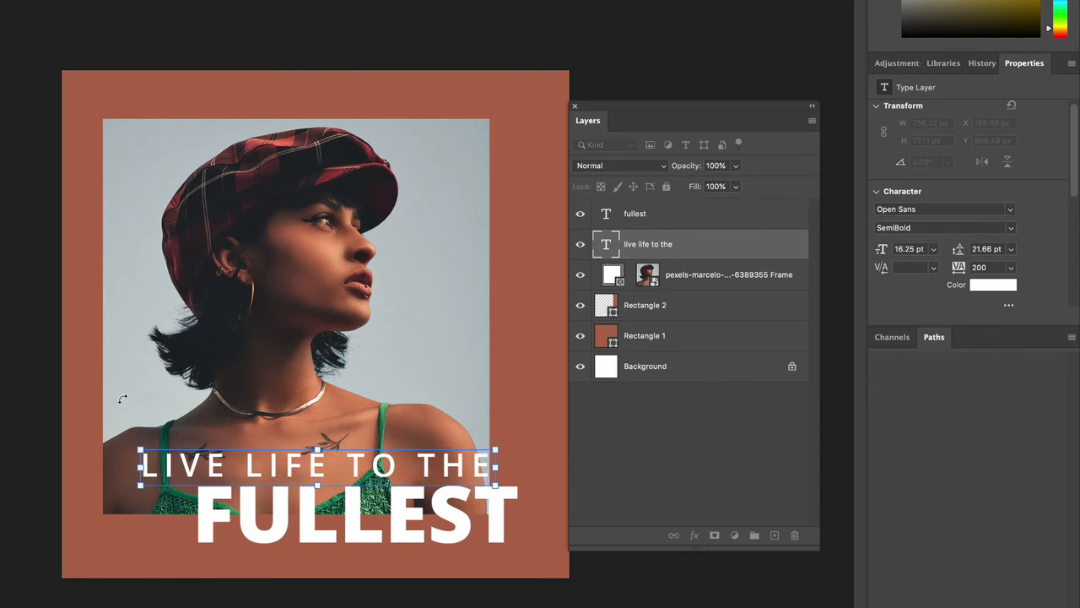
- Nudge the line "LIVE LIFE TO THE" 5 px right so its end meets the photo's right edge
scroll(411, 514, "up", 5)
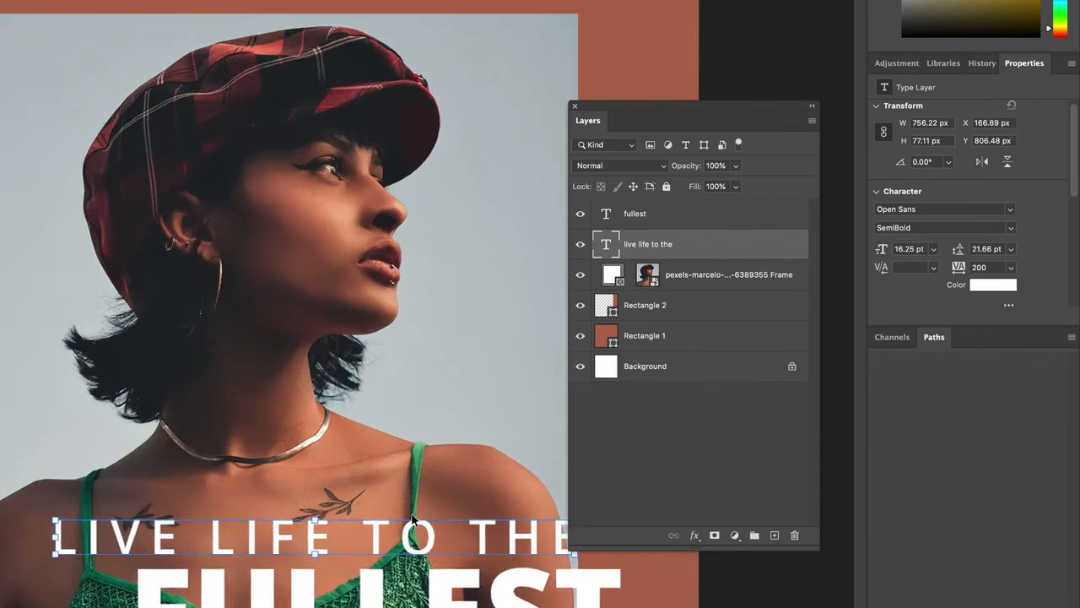
scroll(412, 514, "right", 3)
scroll(411, 514, "down", 2)
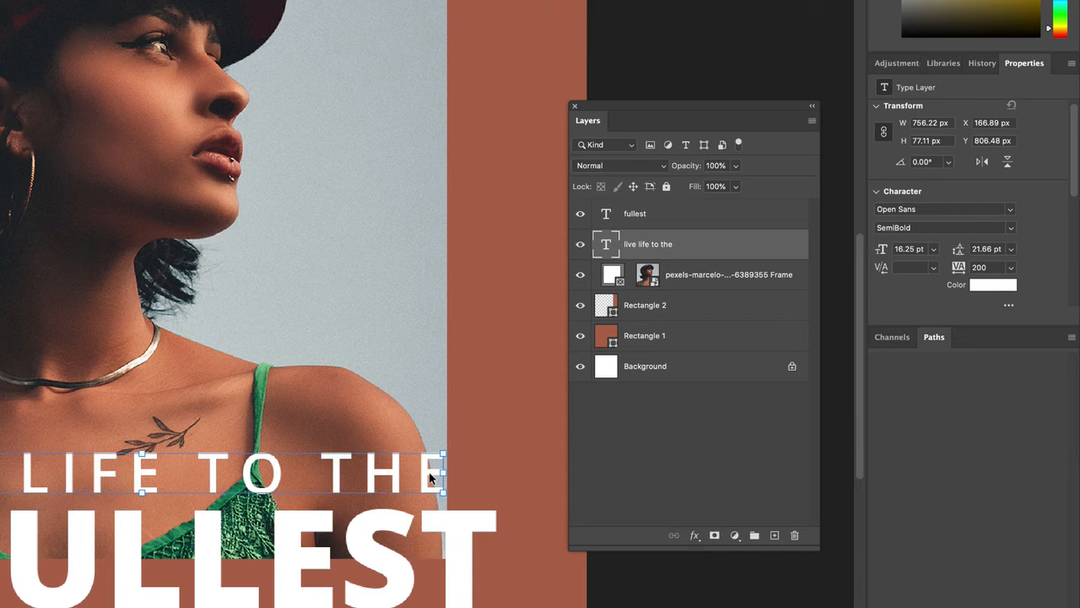
key("Right")
key("Right")
key("Right")
key("Right")
key("Right")
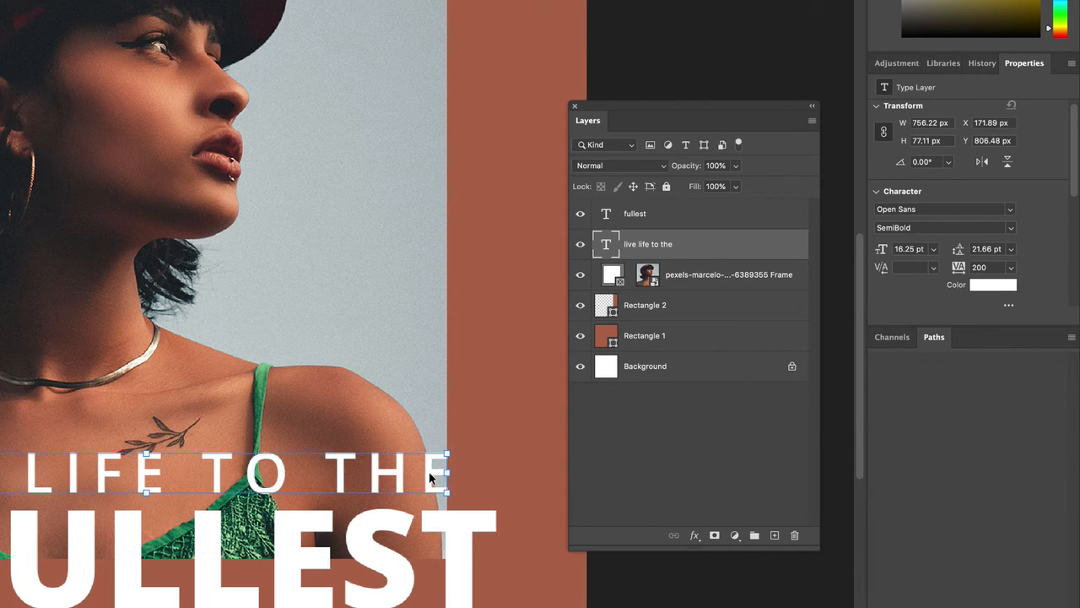
- Reposition "LIVE LIFE TO THE" to about X 171, Y 798 px, with its end flush with the photo's right edge, and deselect it
left_click_drag(428, 478, 409, 464)
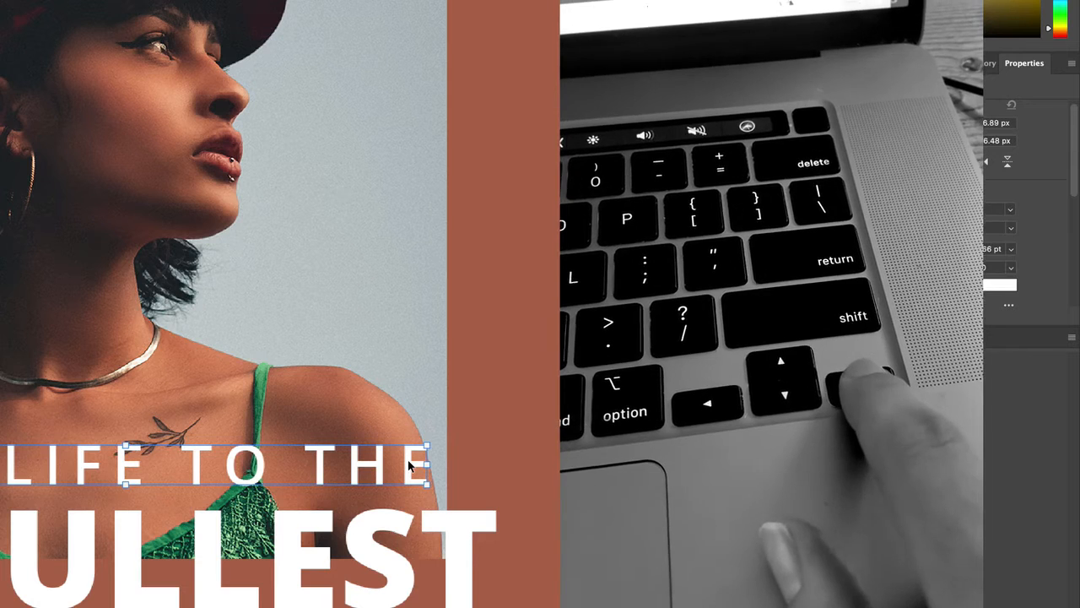
key("Right")
key("Right")
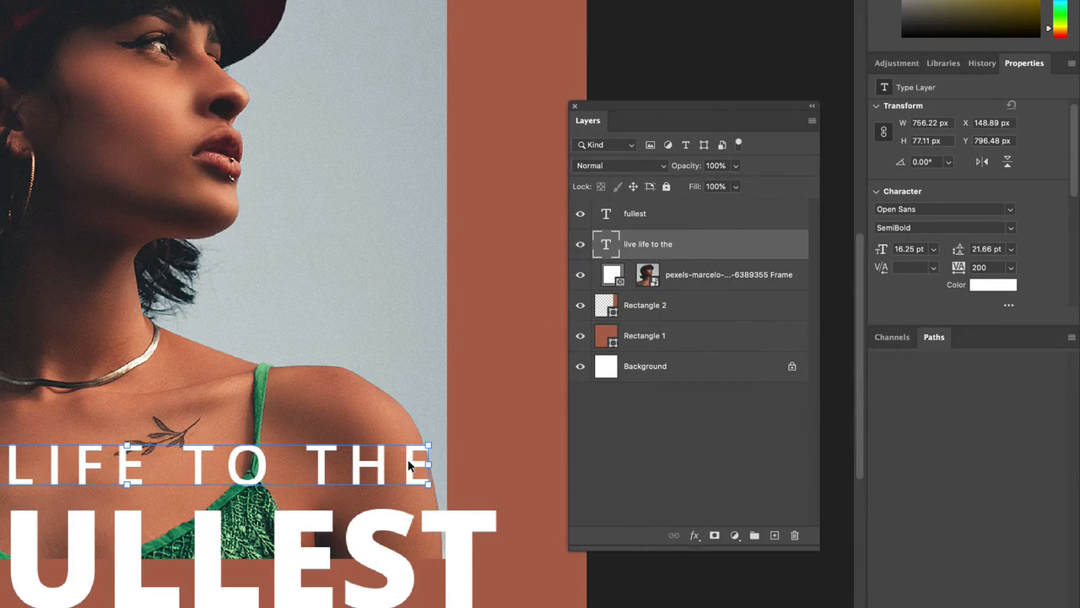
key("Right")
key("Right")
key("Right")
key("Right")
key("Right")
key("Right")
key("Right")
key("Right")
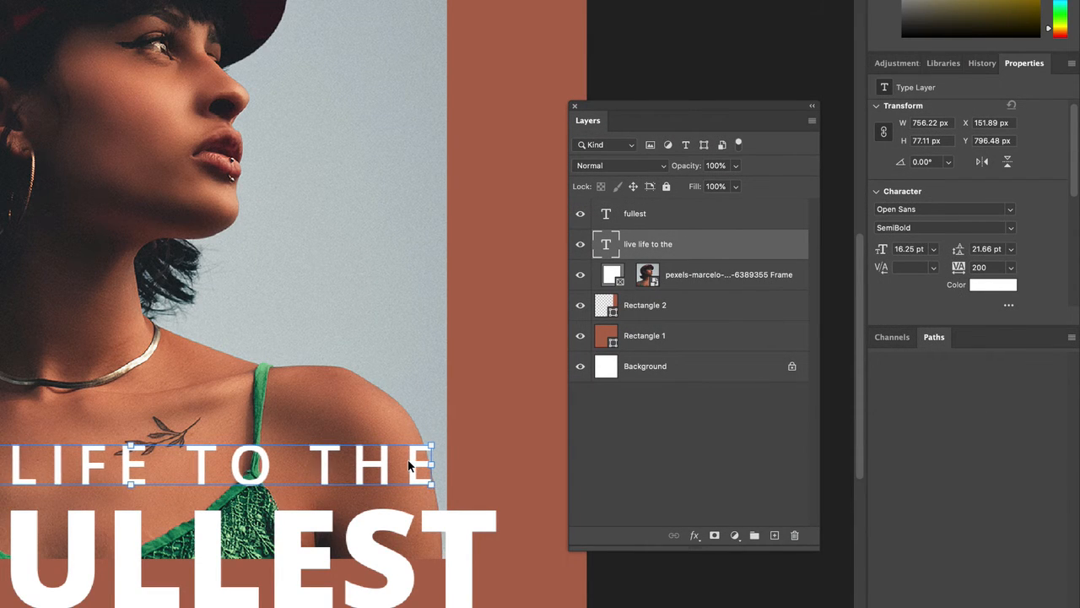
key("Down")
key("Down")
key("Down")
key("Down")
key("Right")
key("Right")
key("Right")
key("Right")
key("Right")
key("Right")
key("Right")
key("Right")
key("Right")
key("Right")
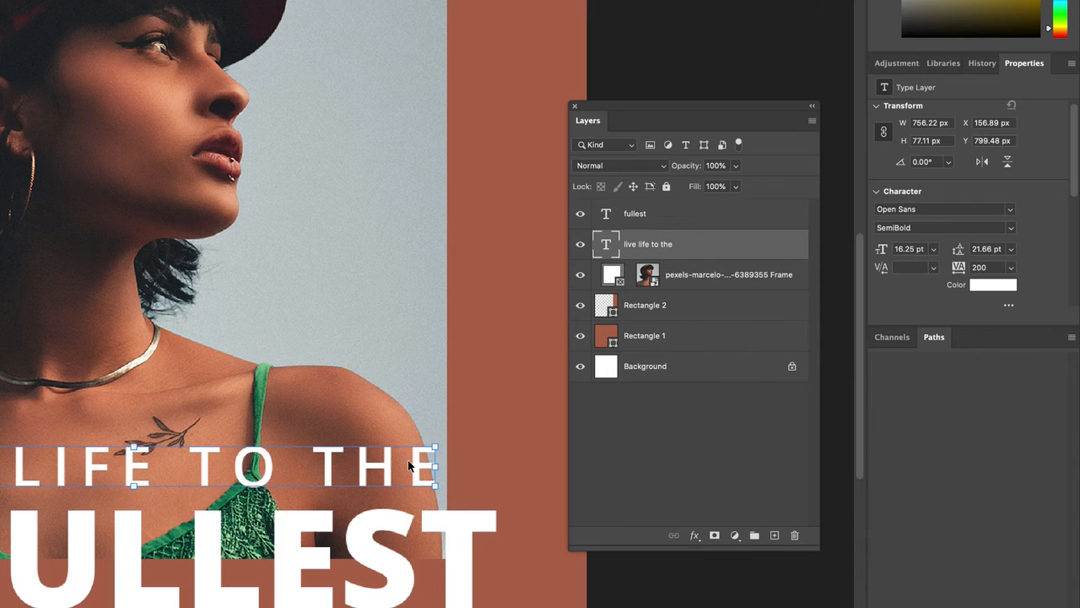
key("Up")
key("Up")
key("Right")
key("Right")
key("Right")
key("Right")
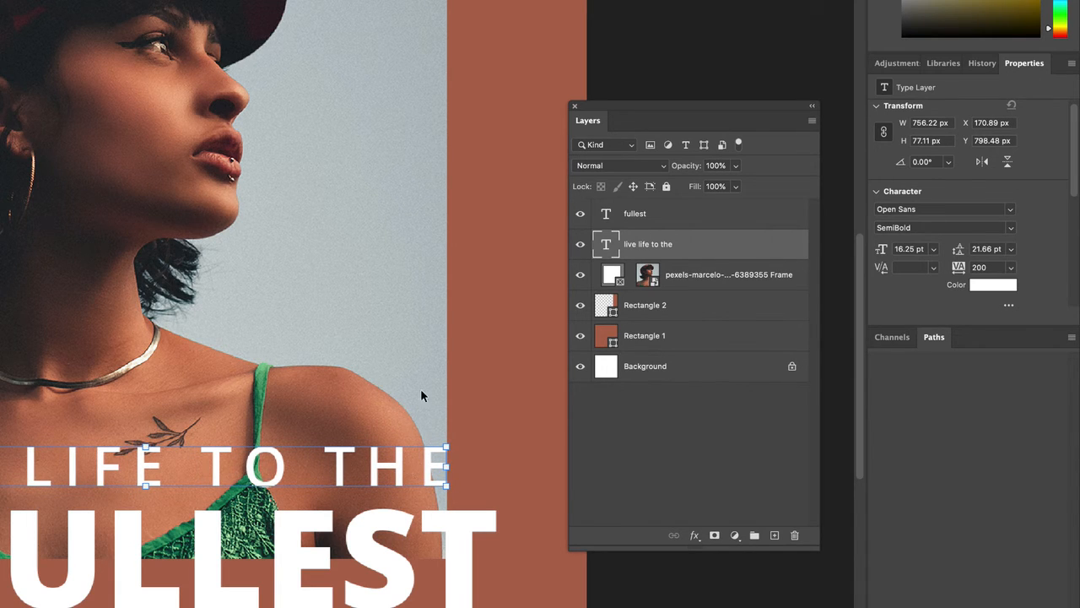
left_click(491, 335)
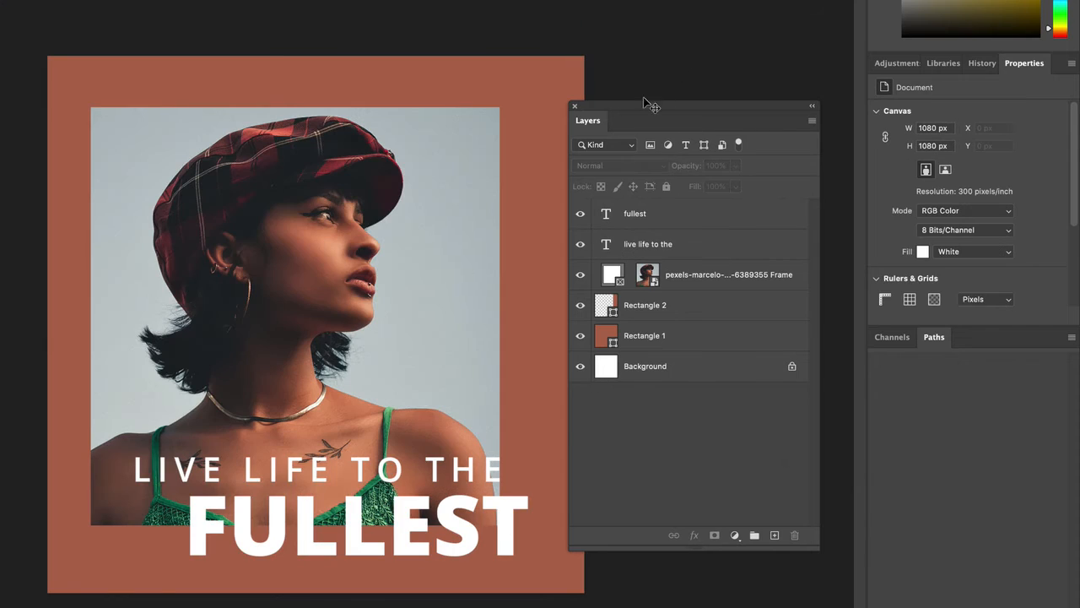
- Enlarge the word FULLEST to about 806 px wide, extending it to the right edge of the canvas
left_click_drag(649, 106, 724, 112)
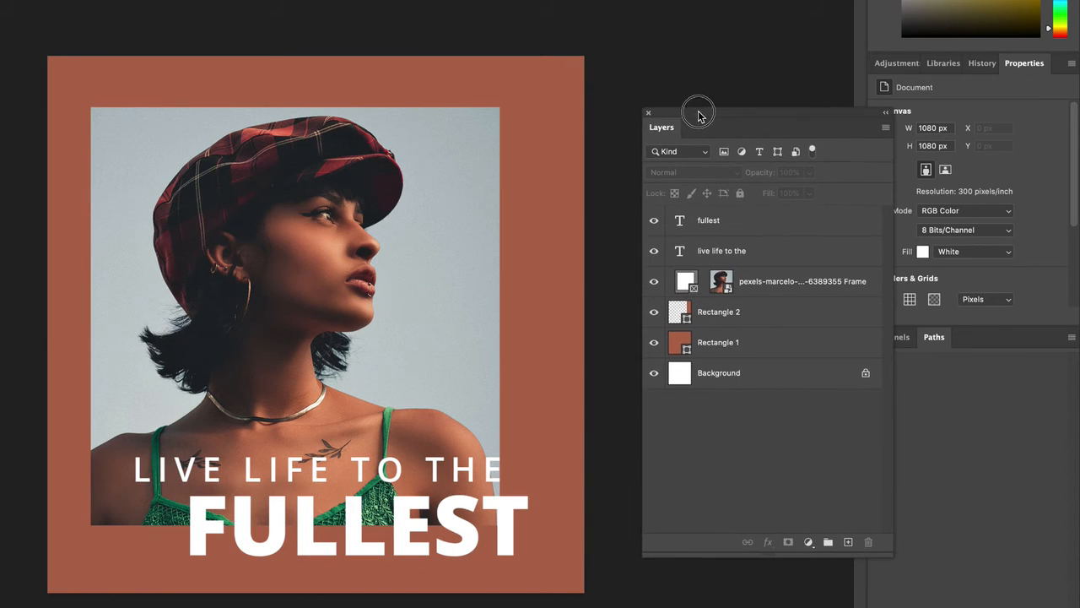
left_click(505, 498)
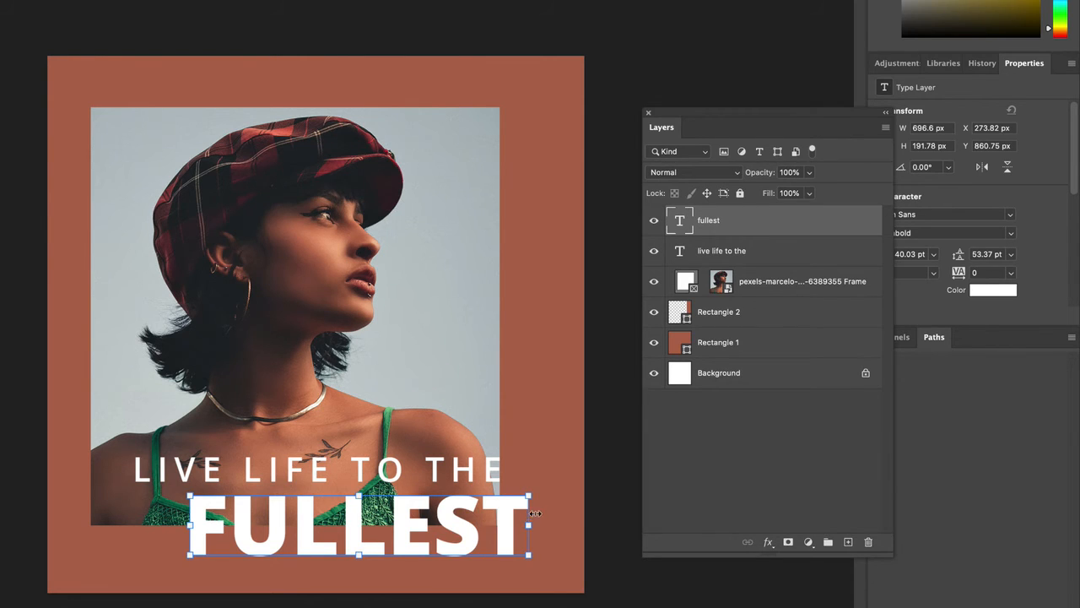
left_click_drag(528, 554, 583, 586)
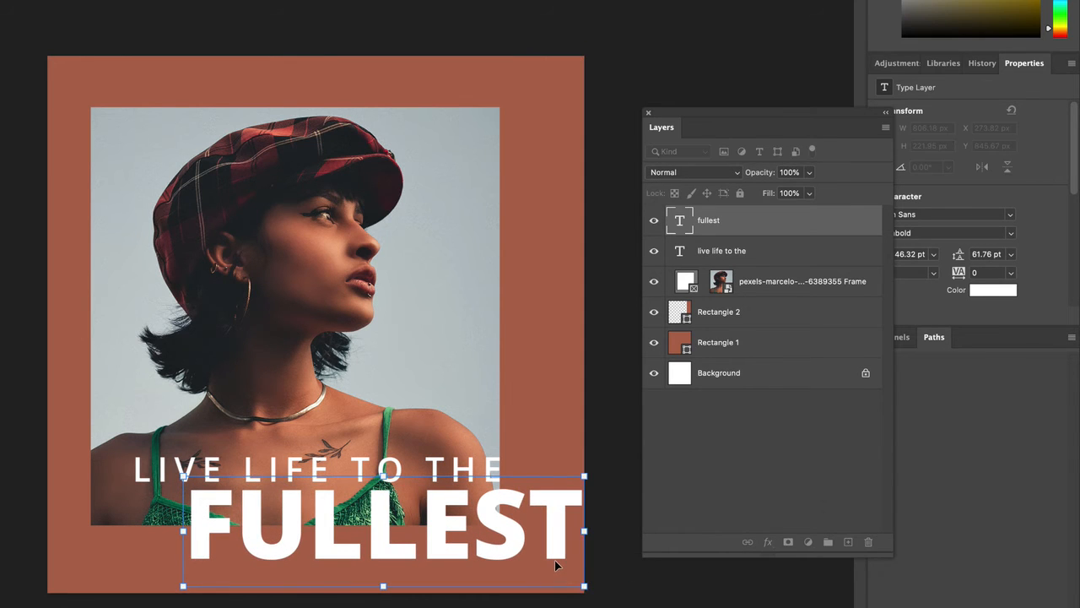
key("Return")
- Nudge FULLEST to about X 278, Y 852 px, flush with the right edge of the canvas
key("Right")
key("Right")
key("Right")
key("Right")
key("Right")
key("Down")
key("Down")
key("Down")
key("Down")
key("Down")
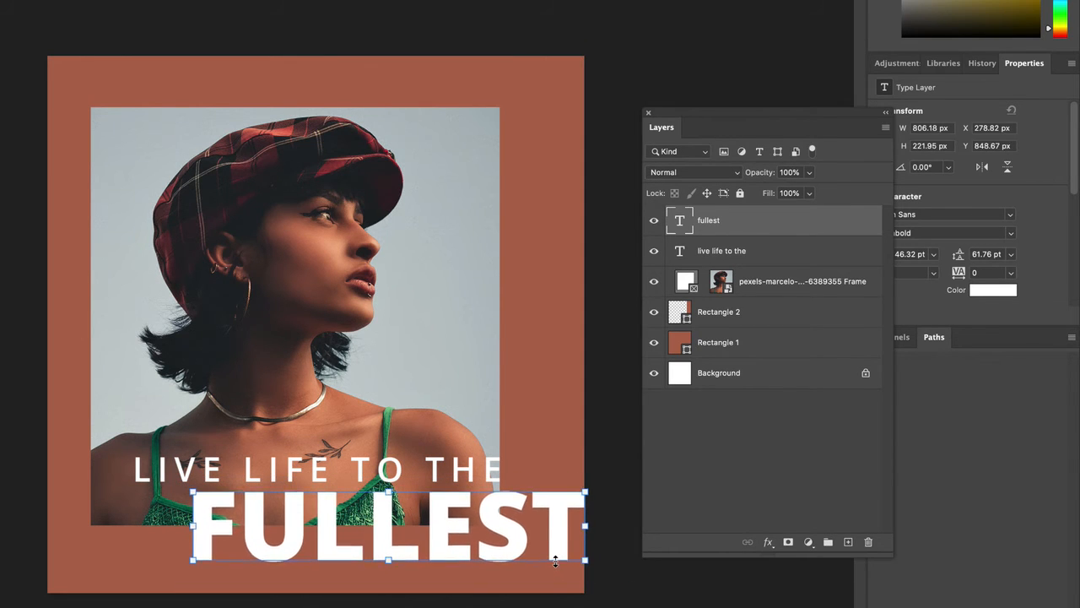
key("Left")
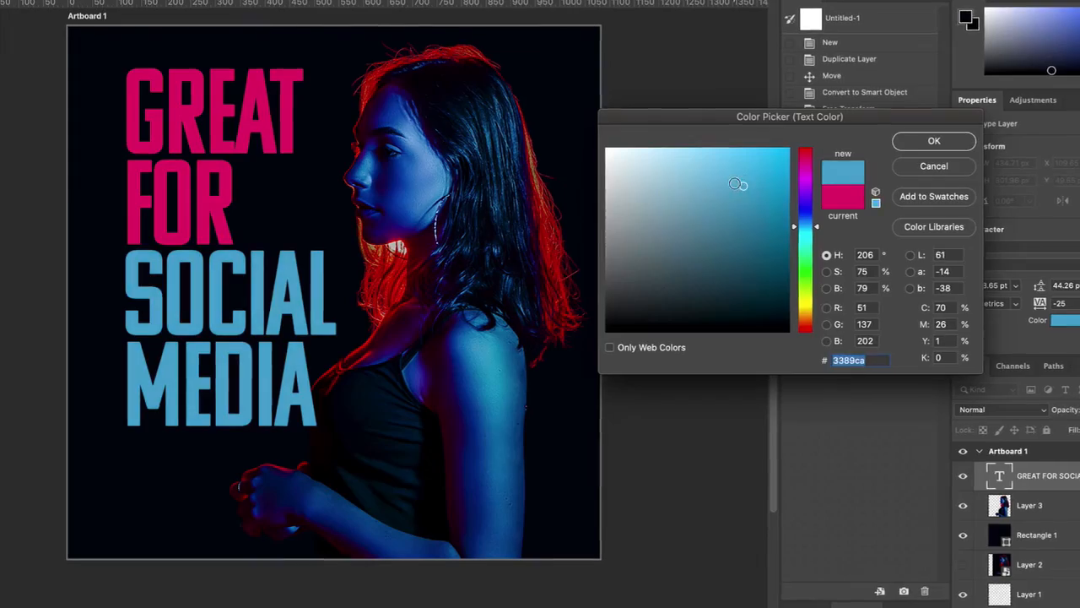
key("Return")
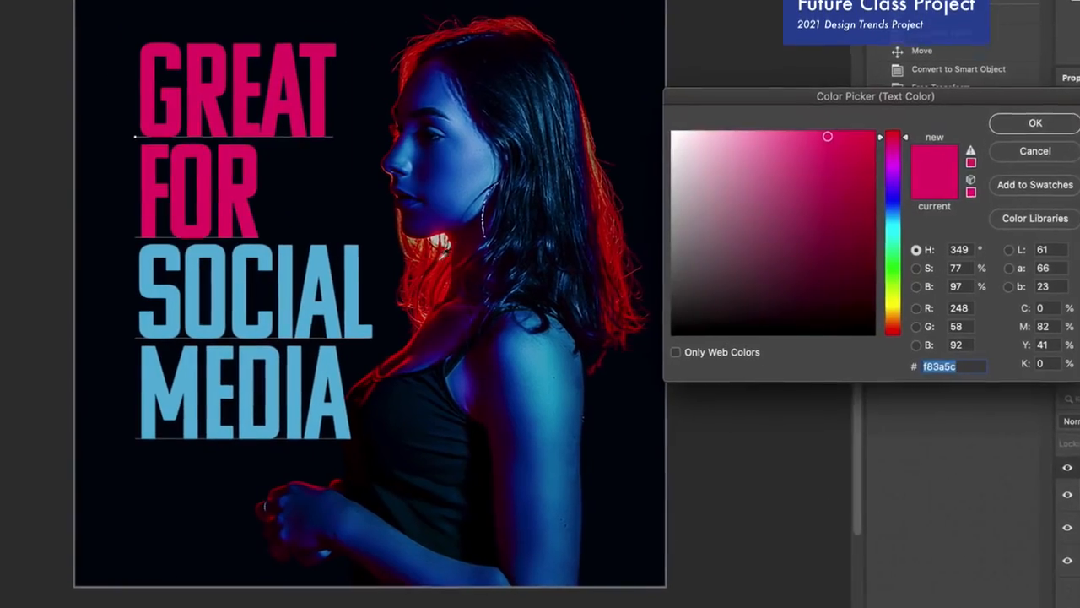
left_click(417, 68)
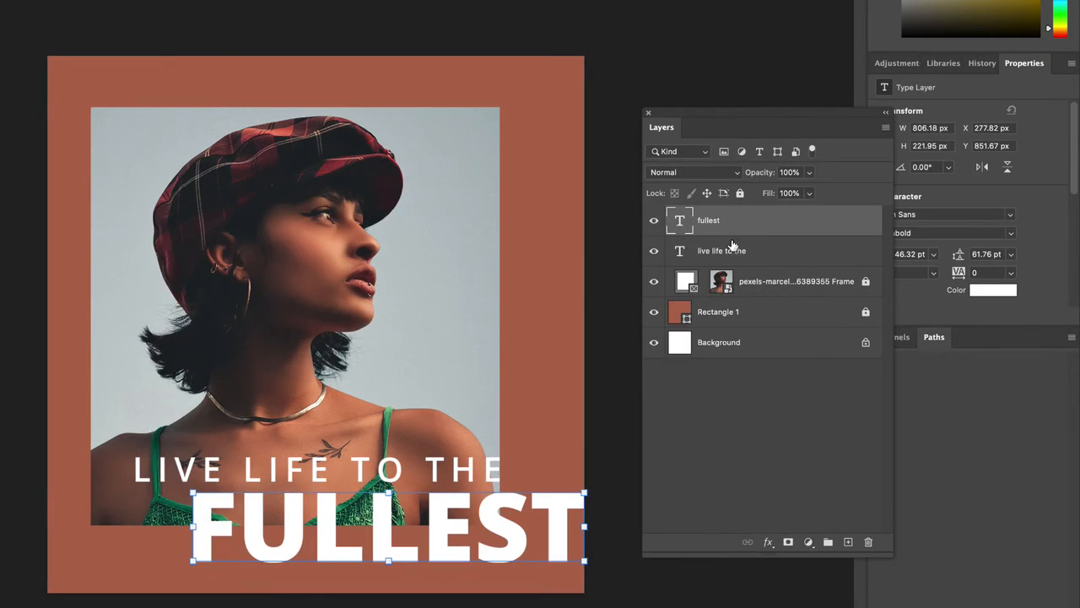
- Move both text layers below Rectangle 1 in the layer order and bring them back to the top
left_click(733, 253, "shift")
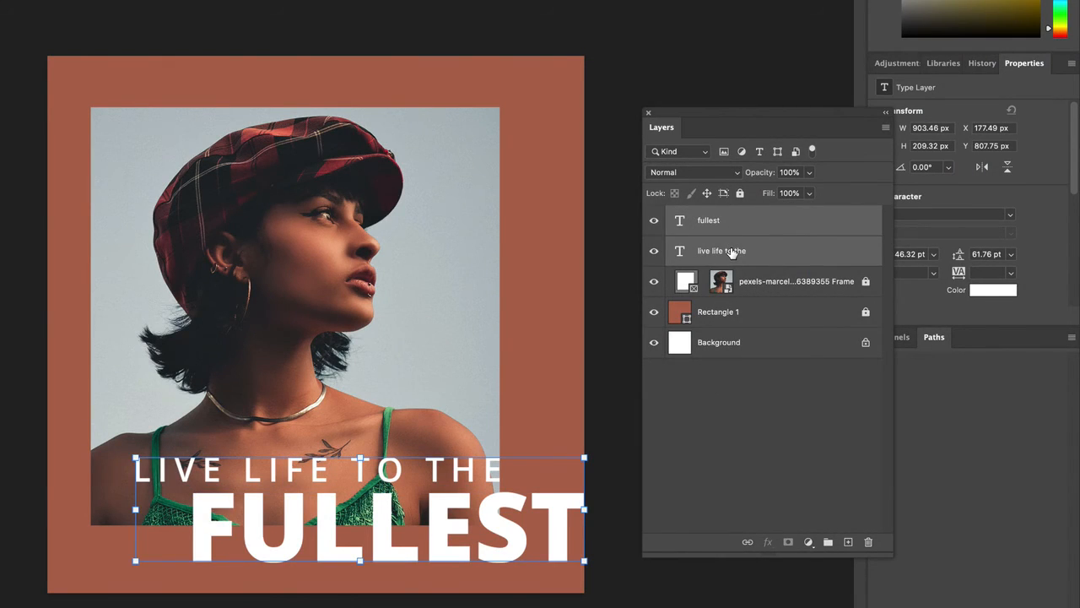
left_click_drag(738, 223, 738, 324)
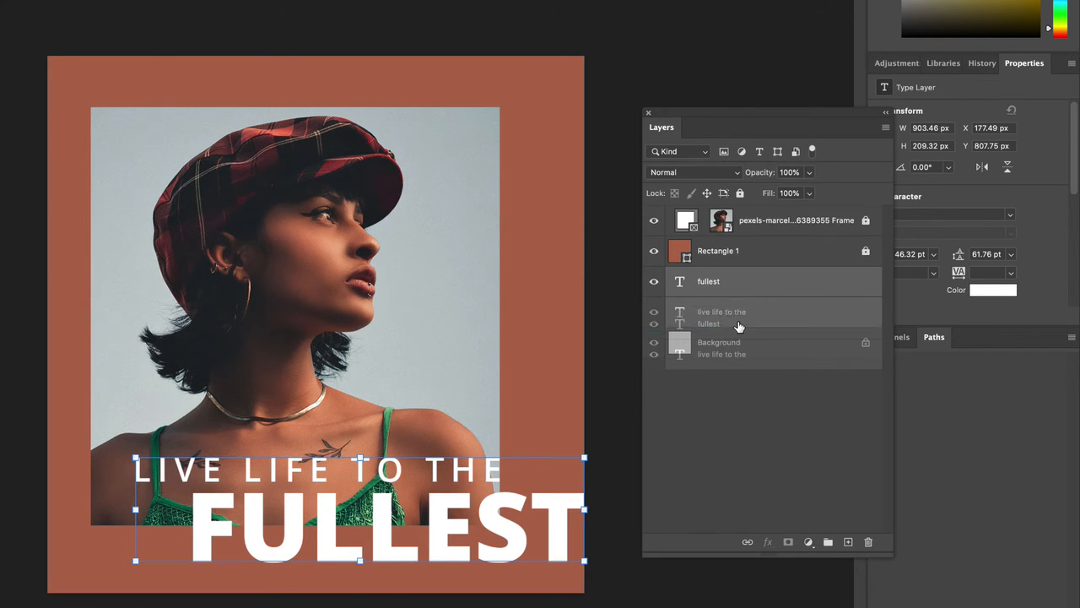
left_click_drag(740, 282, 740, 211)
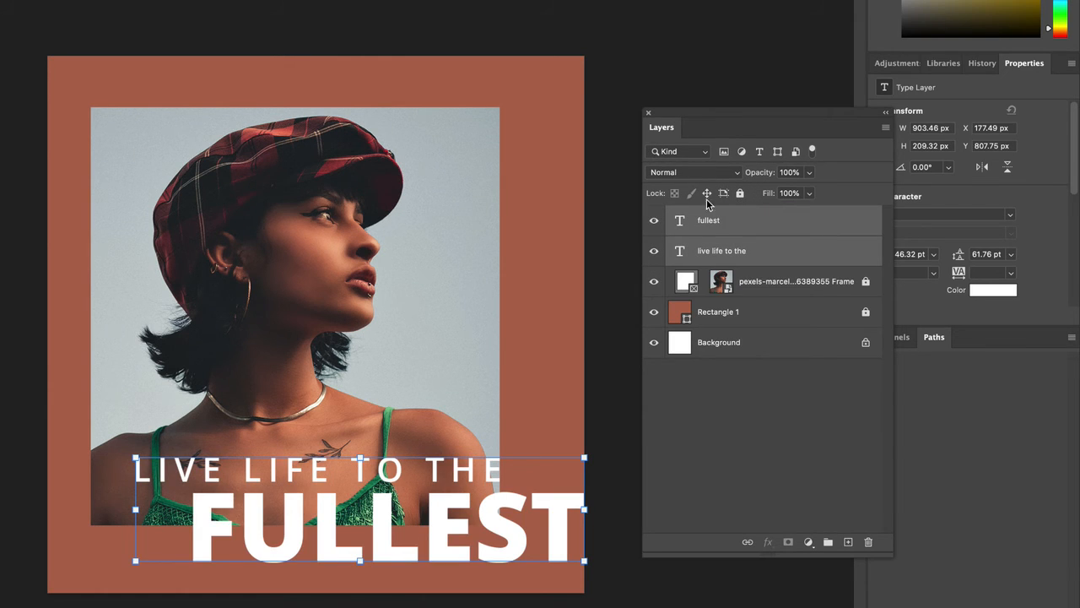
- Remove the frame from the portrait photo layer and deselect the layer
left_click(722, 284)
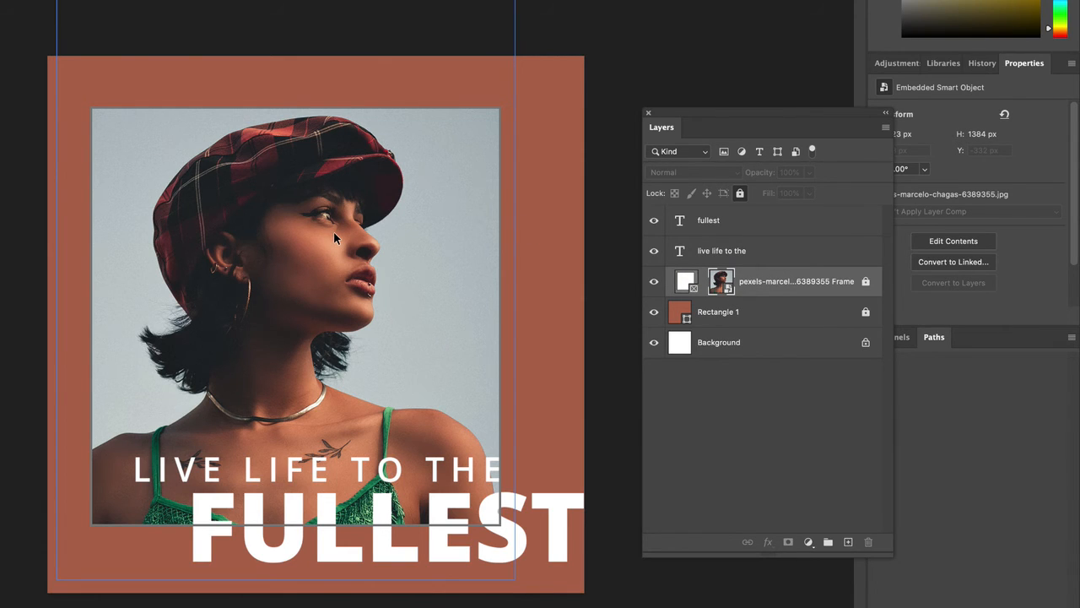
left_click(689, 282)
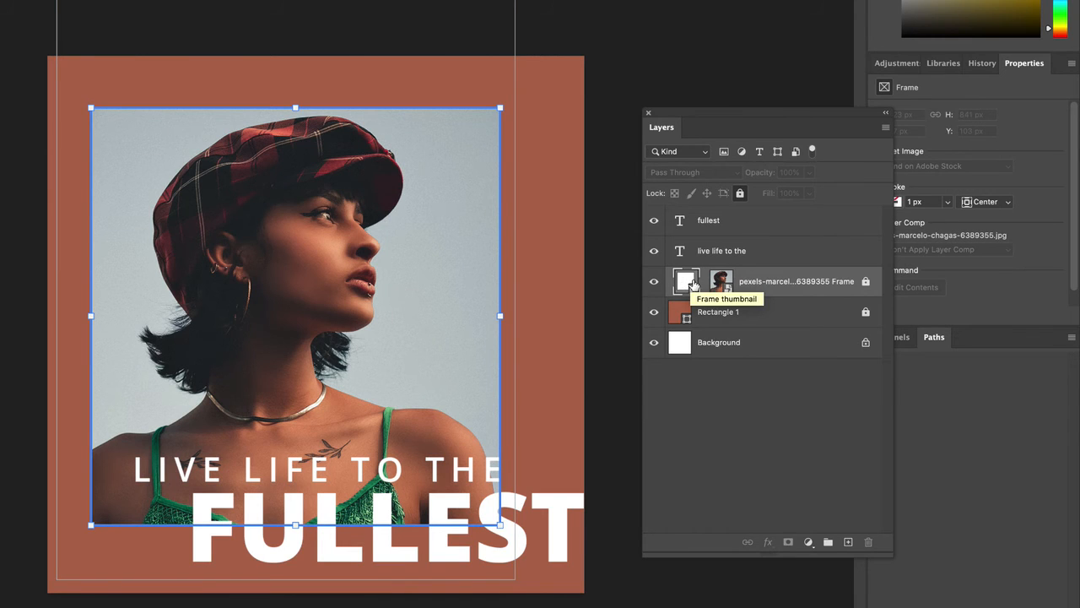
right_click(685, 281)
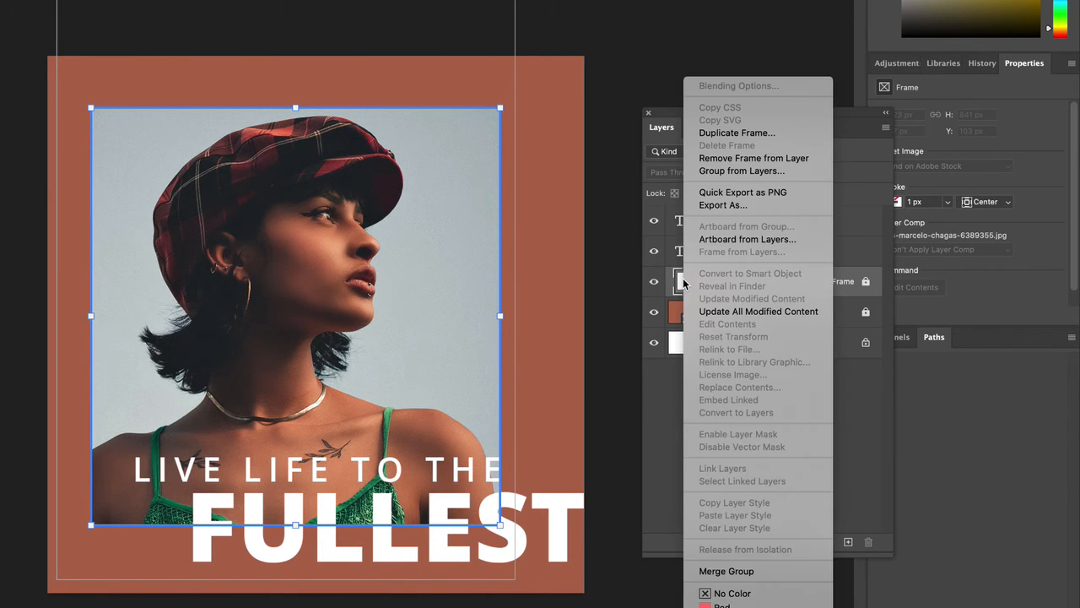
left_click(730, 159)
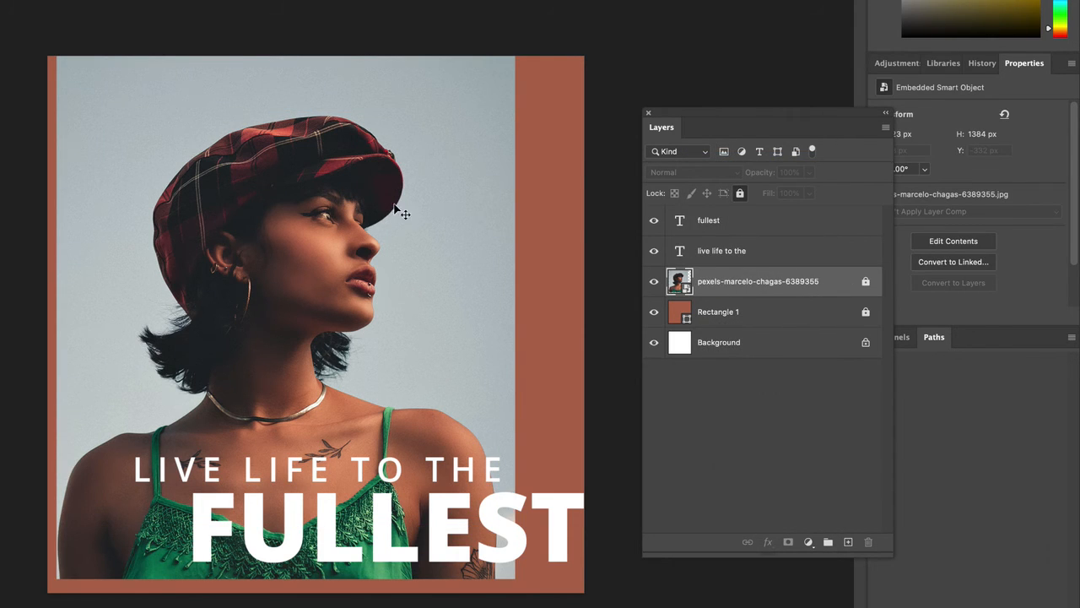
left_click_drag(413, 183, 494, 297)
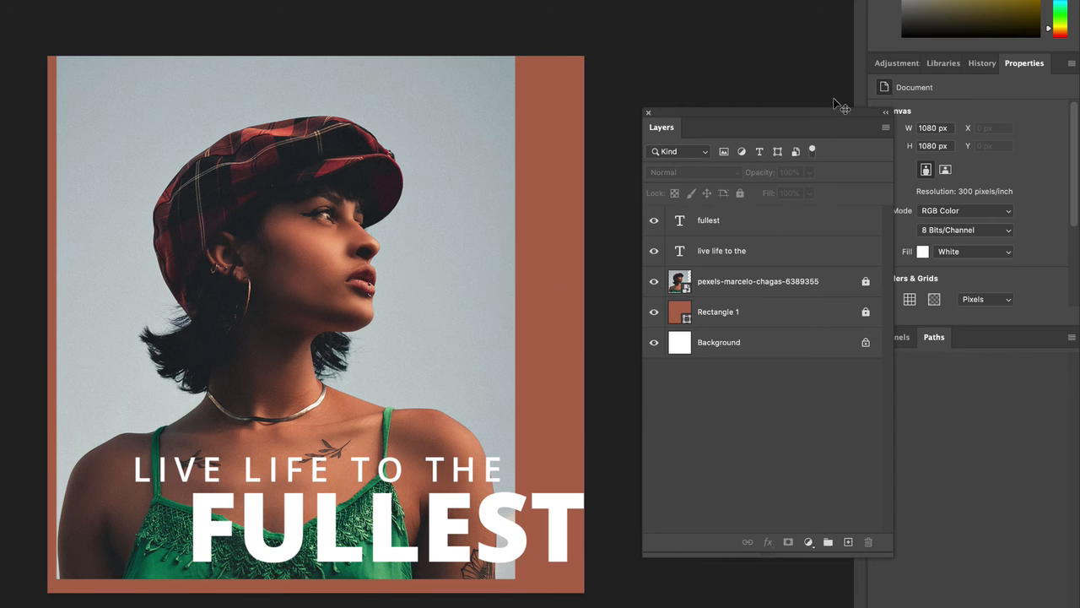
- Step back in the document history to the last Layer Order state, undoing the frame removal, and deselect the text layers
left_click_drag(842, 115, 769, 121)
left_click(979, 64)
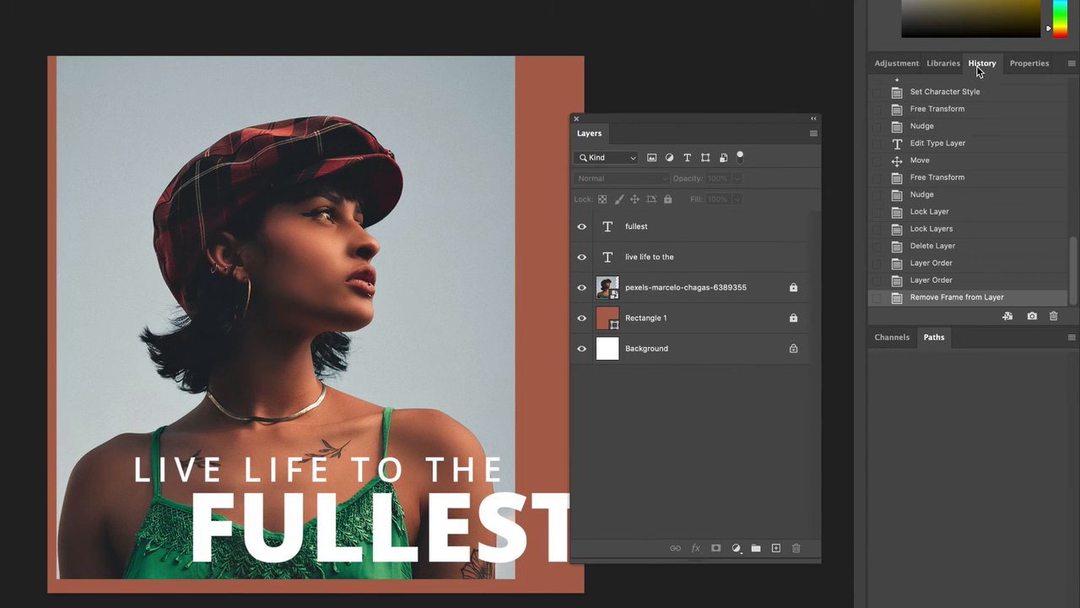
left_click(957, 280)
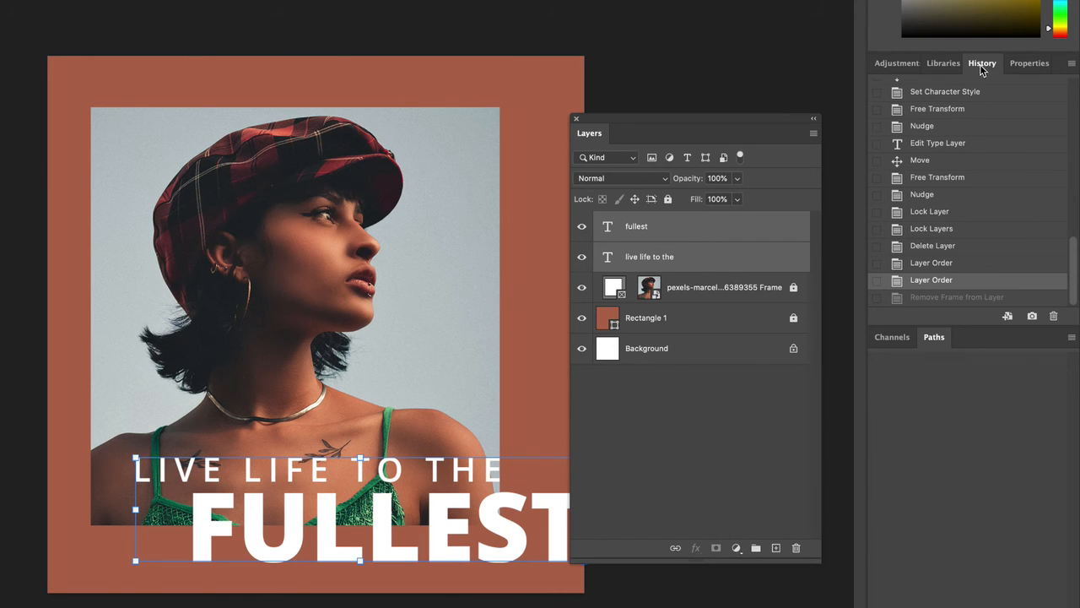
left_click(928, 297)
left_click(929, 284)
left_click(931, 300)
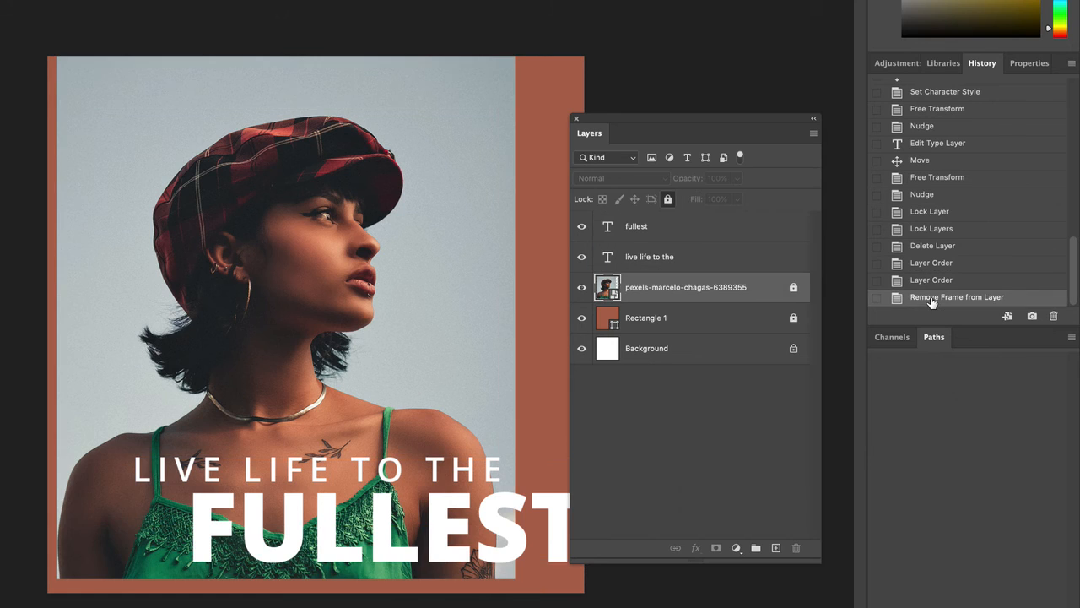
left_click(932, 282)
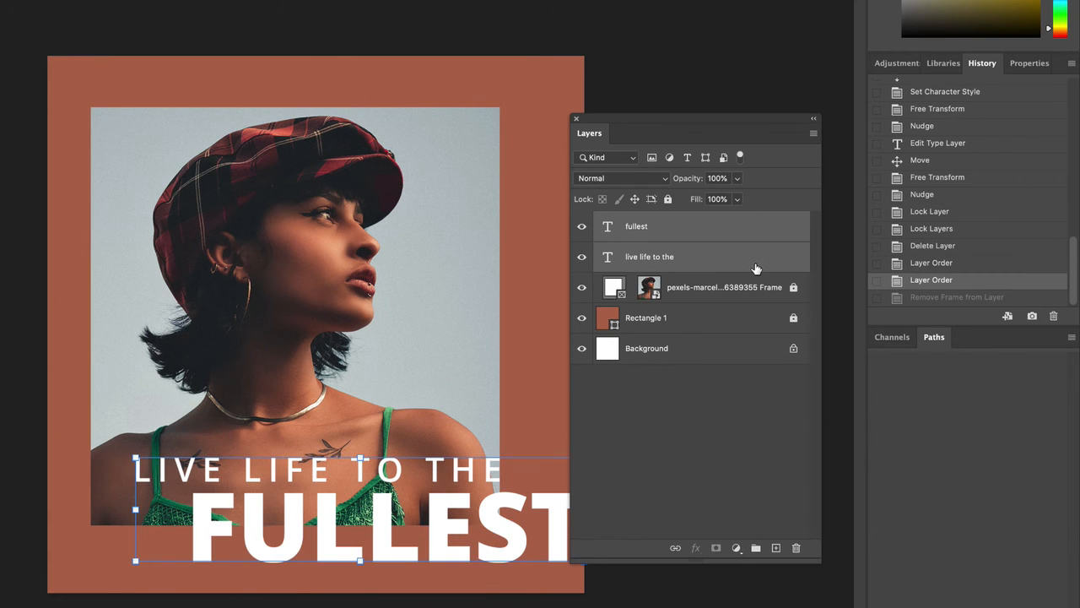
left_click(709, 411)
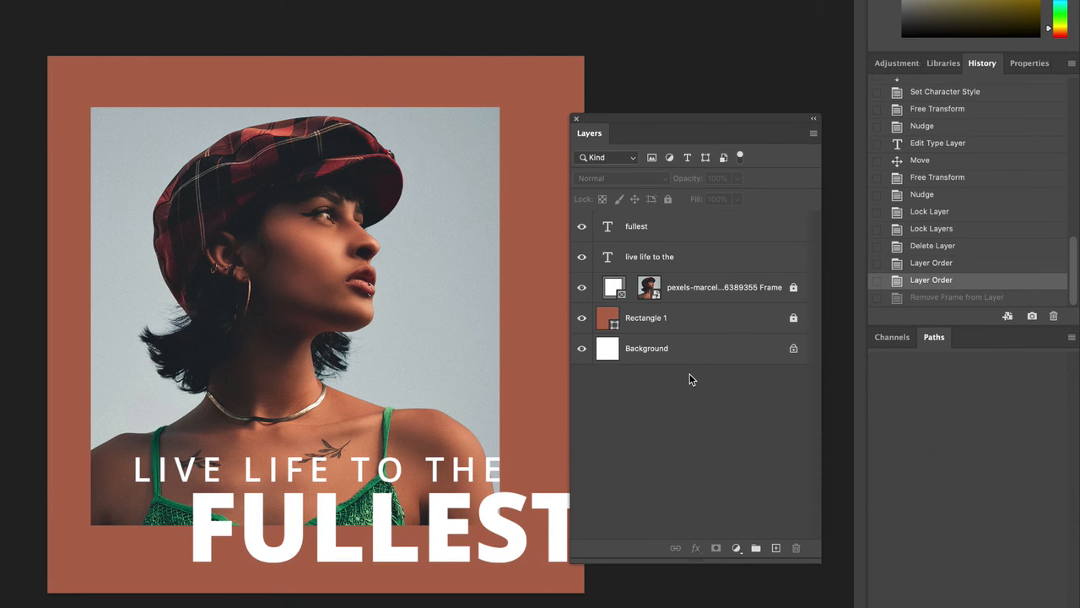
- Unlock the Rectangle 1 layer and sample a dark green from the strap of the woman's top as its fill colour
left_click(683, 318)
left_click(667, 199)
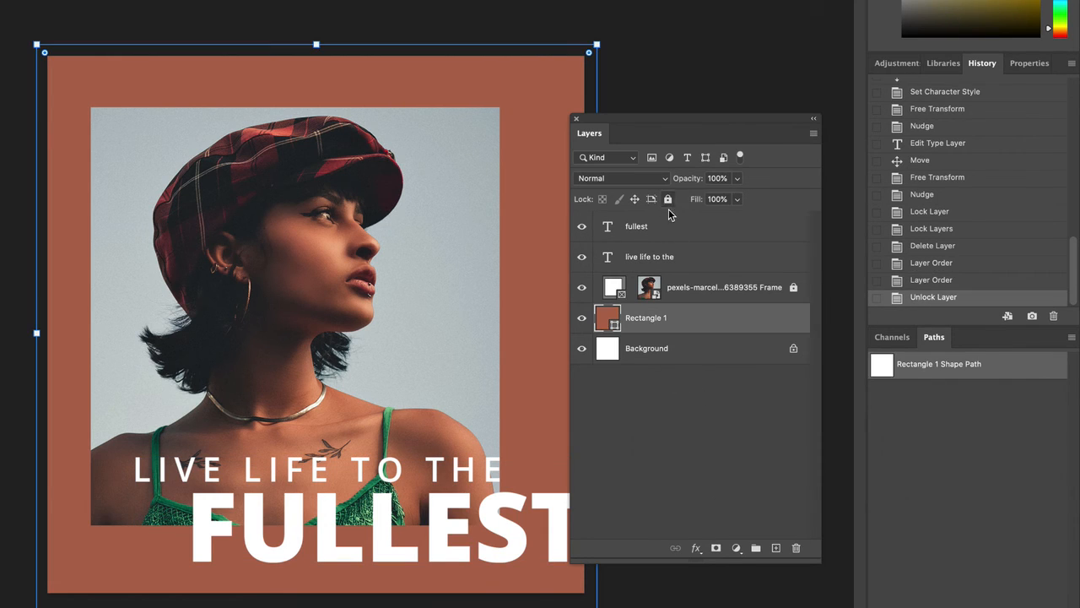
double_click(609, 319)
left_click(692, 224)
left_click(652, 255)
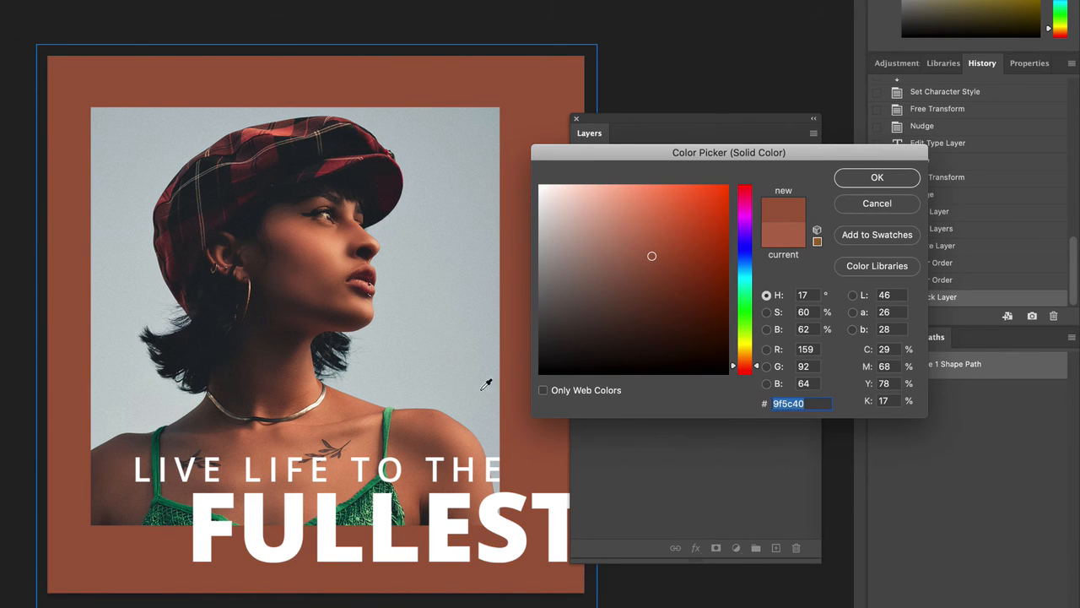
left_click(389, 425)
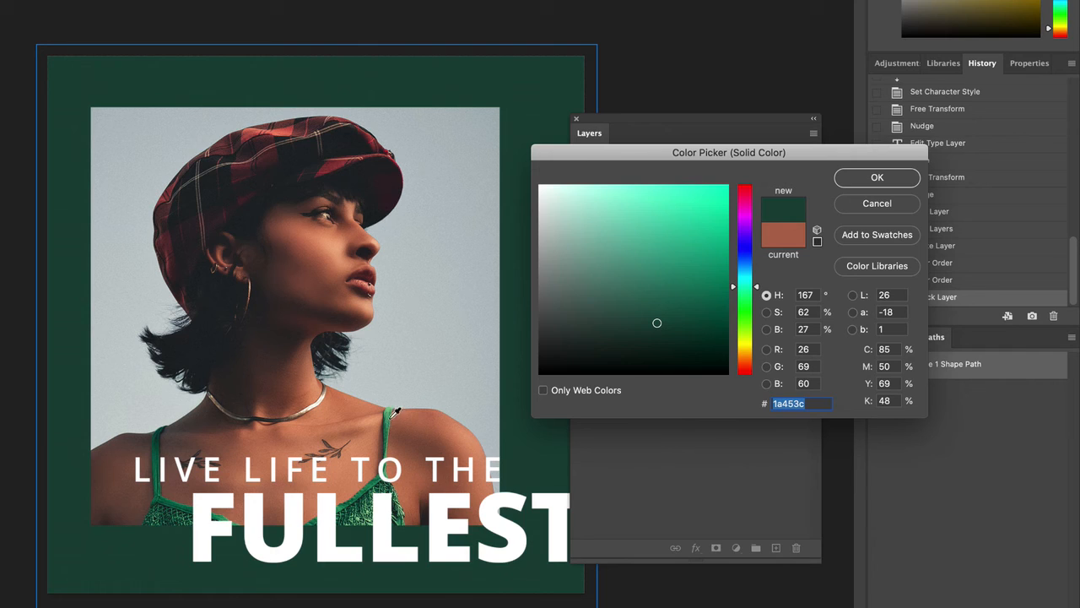
left_click(389, 415)
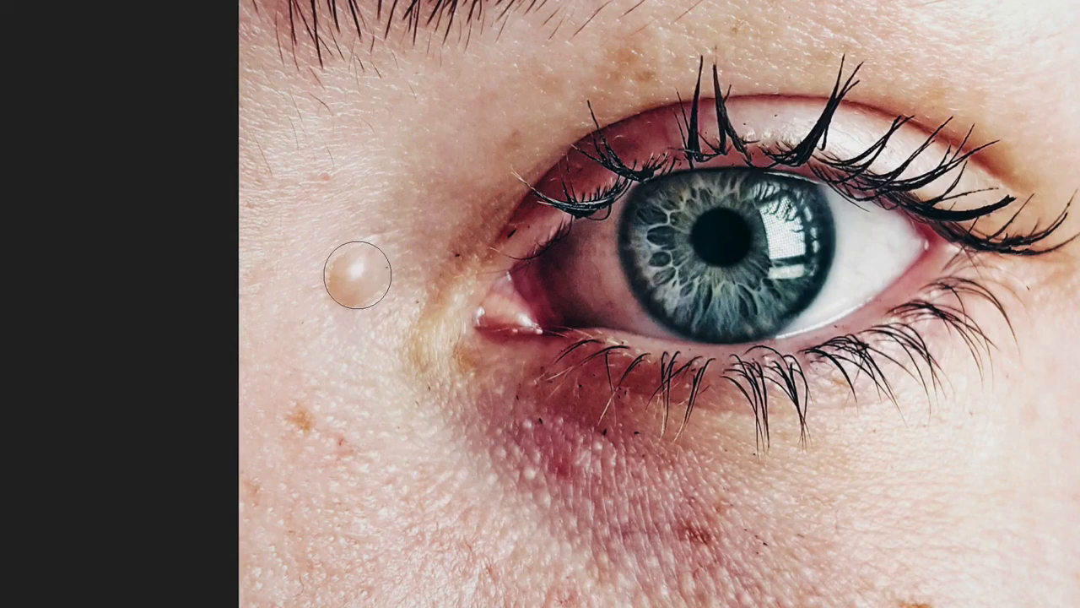
- Retouch the shiny bump on the skin beside the inner corner of the eye so it blends with the surrounding skin
left_click(357, 274)
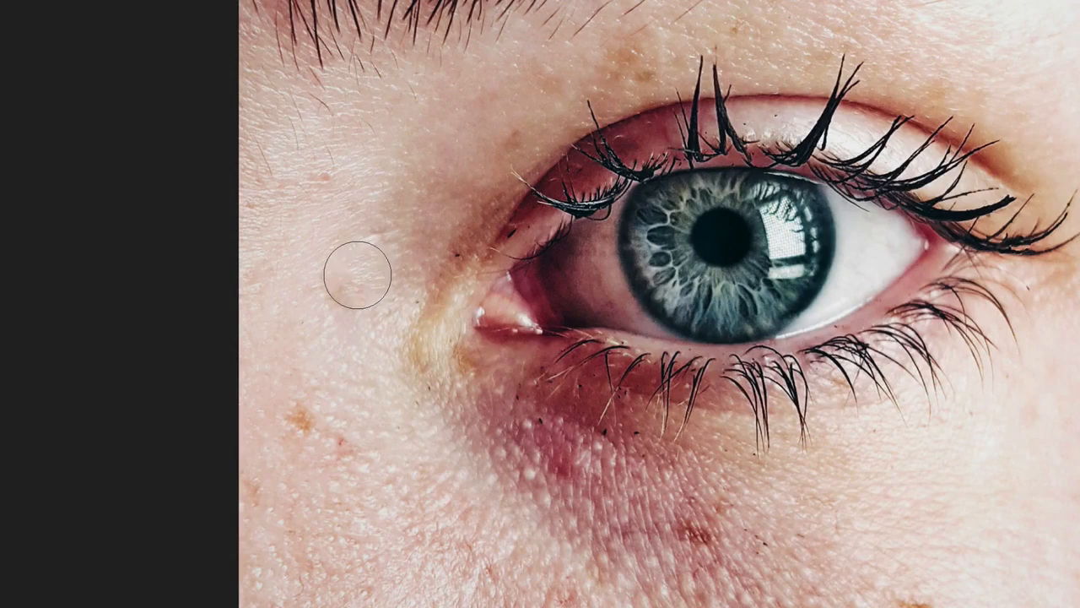